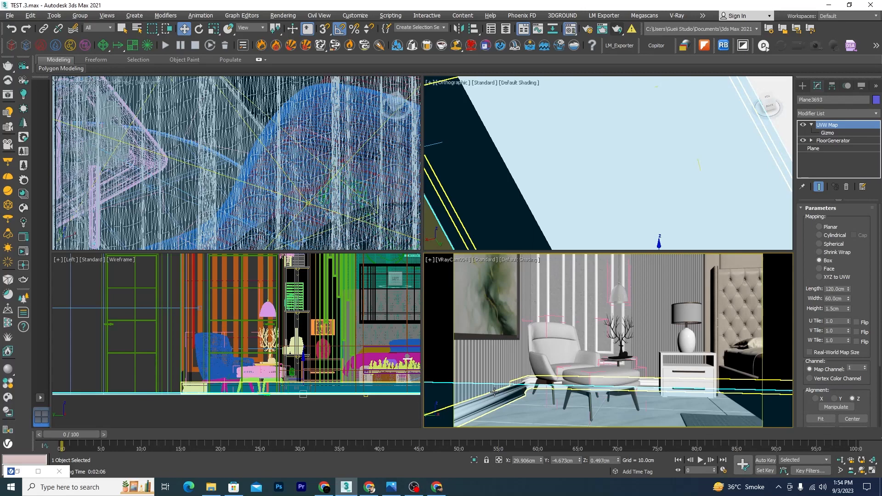
Open the Material Editor, name the white sample material "composite Material", and select the armchair in the camera view
left_click(570, 29)
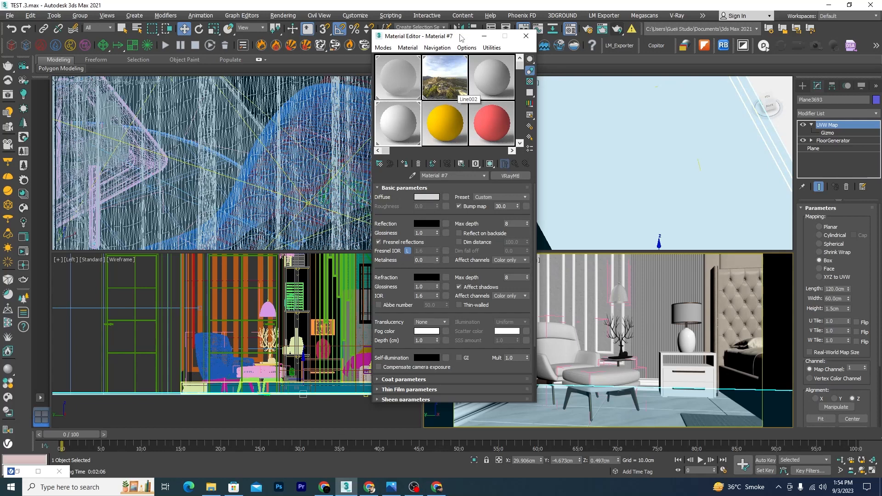
left_click_drag(461, 38, 333, 51)
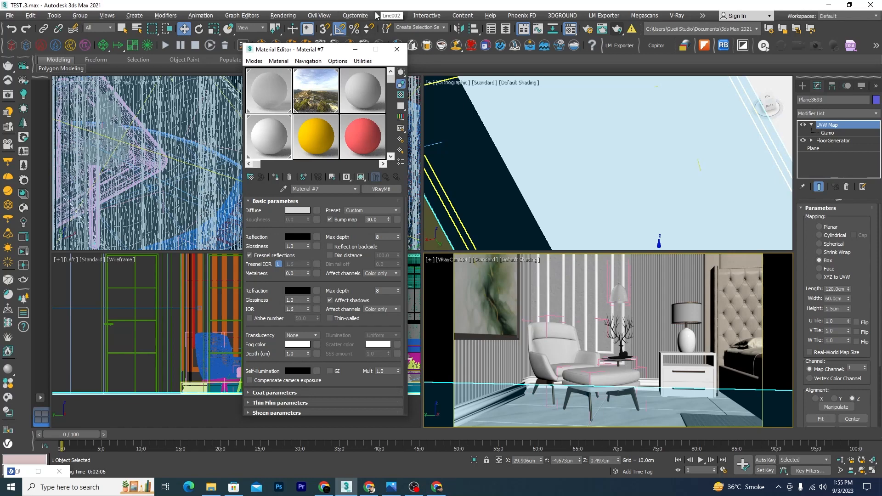
left_click_drag(331, 52, 239, 60)
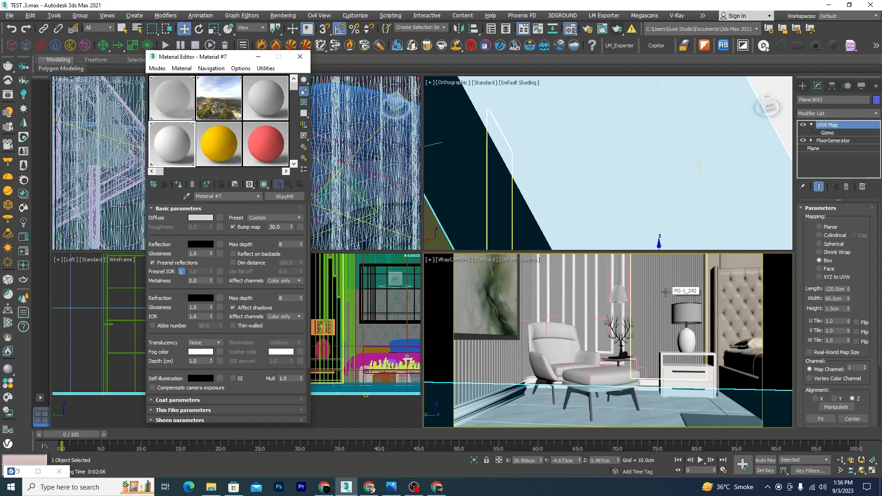
left_click(598, 368)
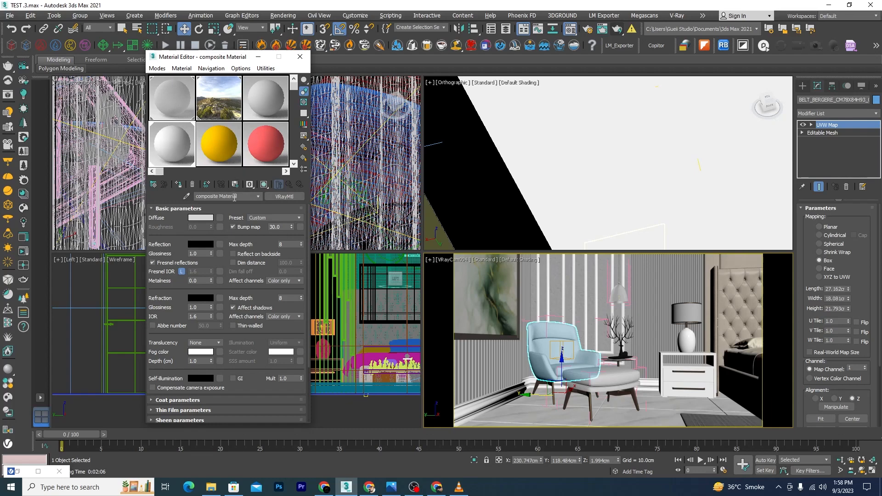
Set the composite material's diffuse colour to dark green and assign it to the armchair and footstool
left_click(206, 218)
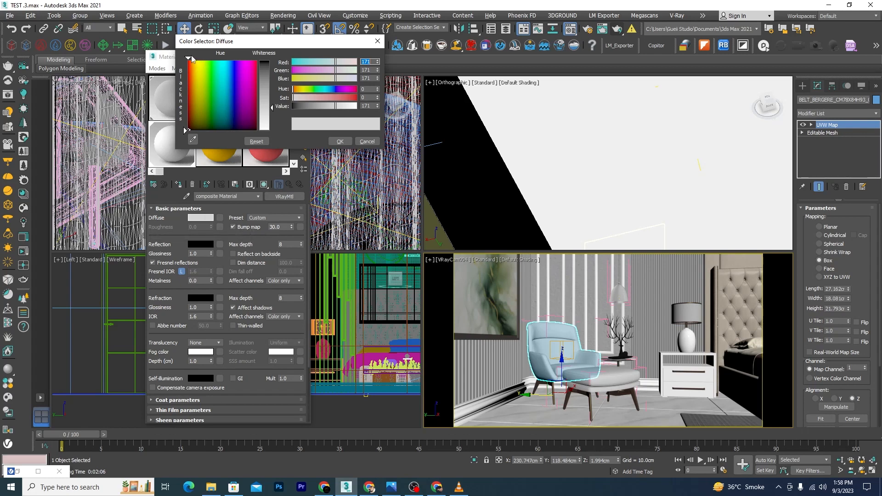
mouse_move(184, 129)
left_mouse_down()
mouse_move(185, 68)
mouse_move(211, 58)
left_mouse_up()
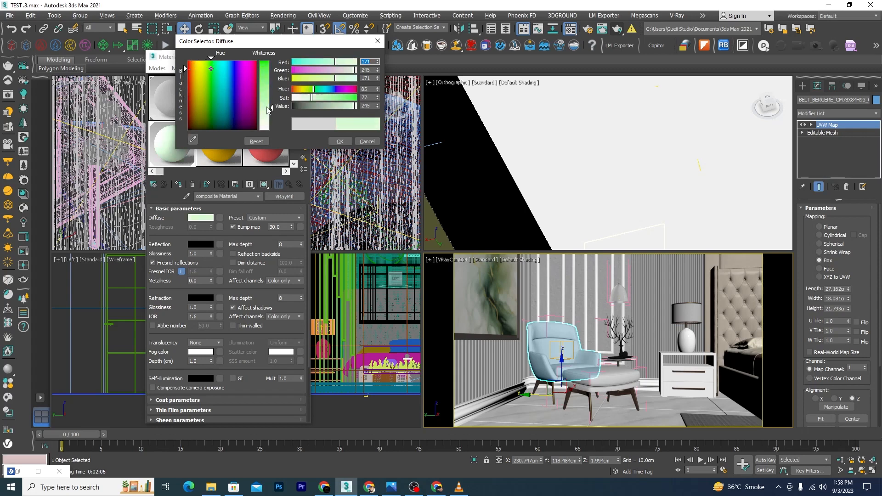
left_click_drag(272, 107, 272, 62)
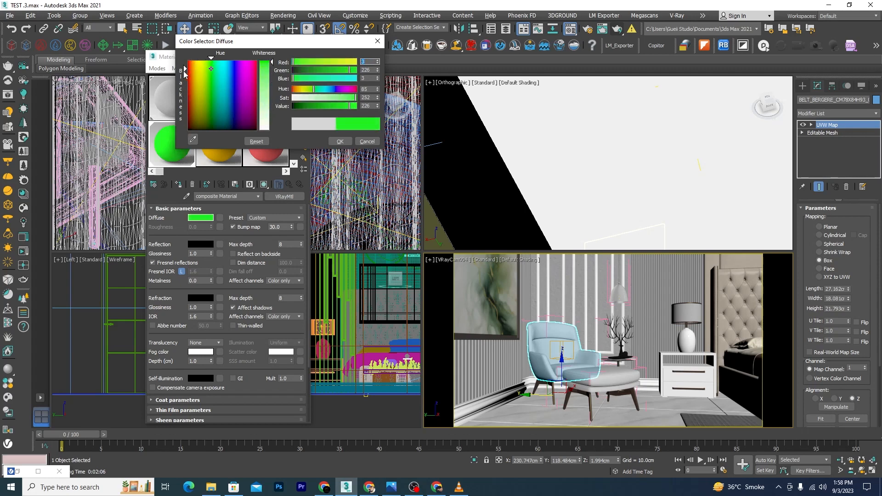
left_click_drag(354, 70, 300, 72)
left_click(340, 141)
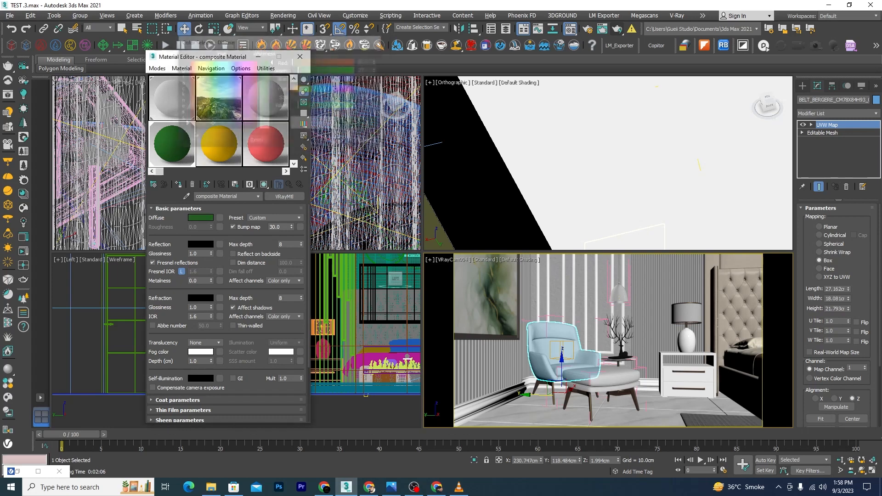
left_click(180, 185)
left_click(583, 374)
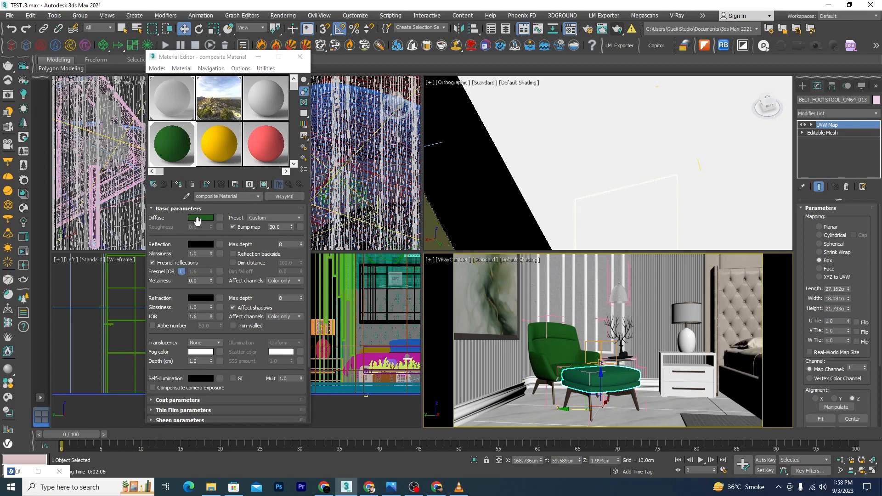
Load a Composite map from the General maps into the green material's diffuse slot
left_click(221, 217)
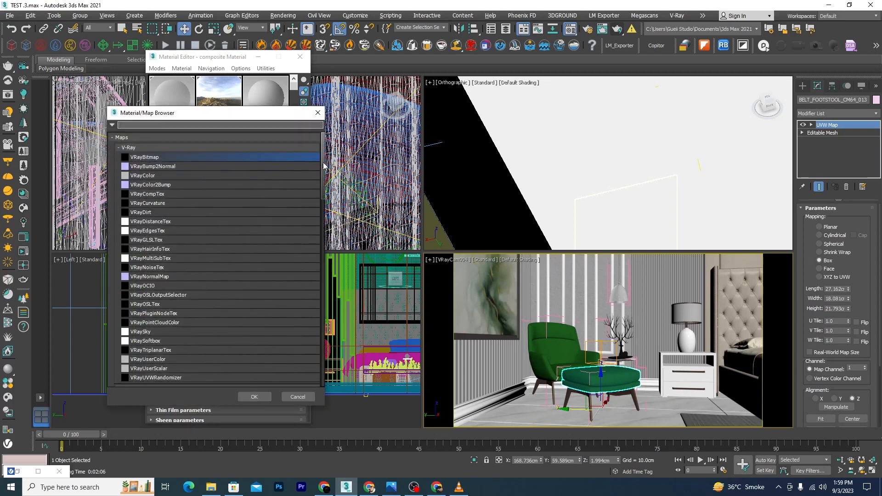
left_click_drag(324, 166, 317, 224)
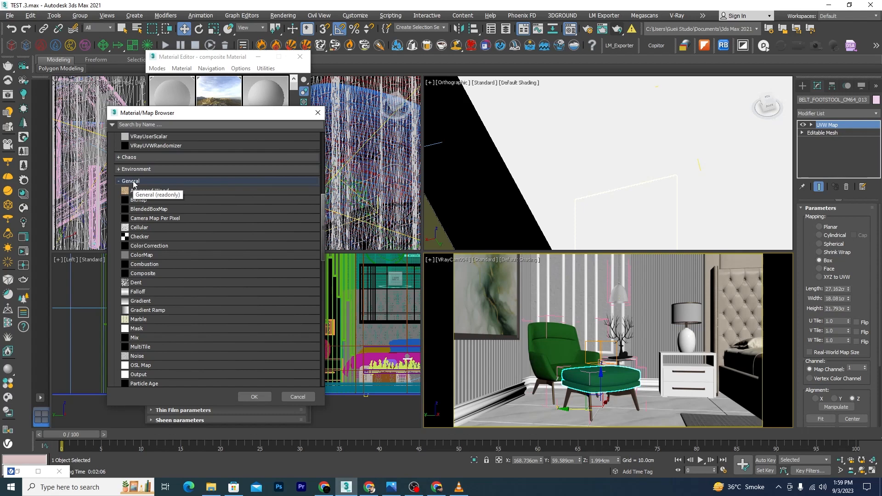
left_click(141, 274)
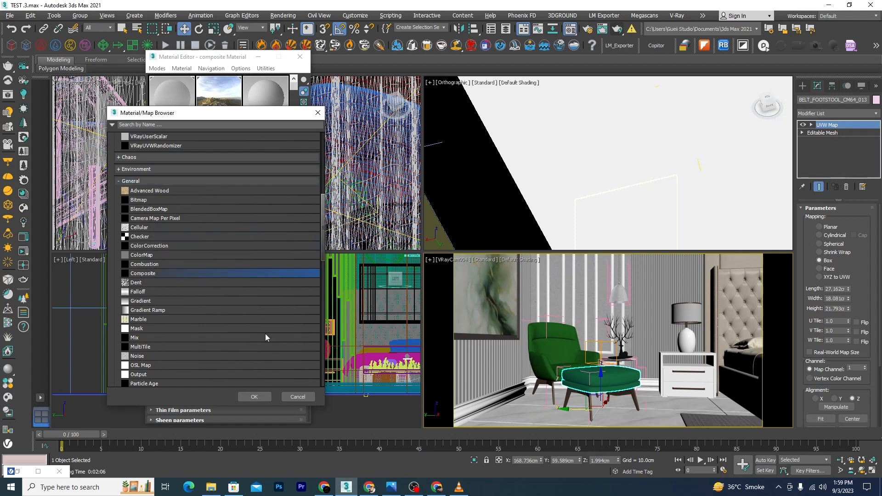
left_click(254, 397)
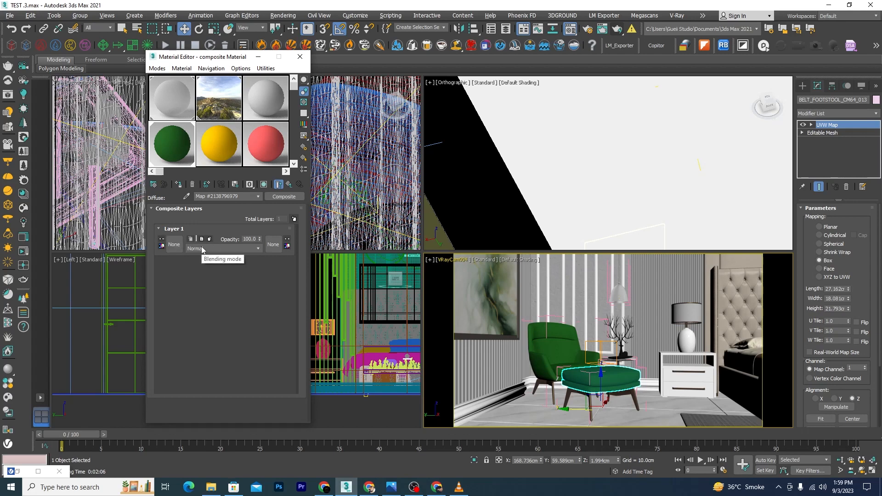
left_click(257, 248)
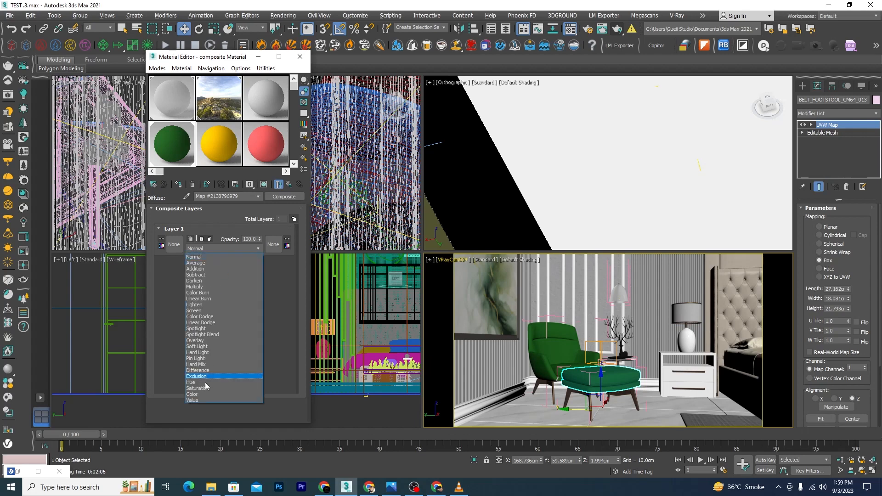
left_click(246, 247)
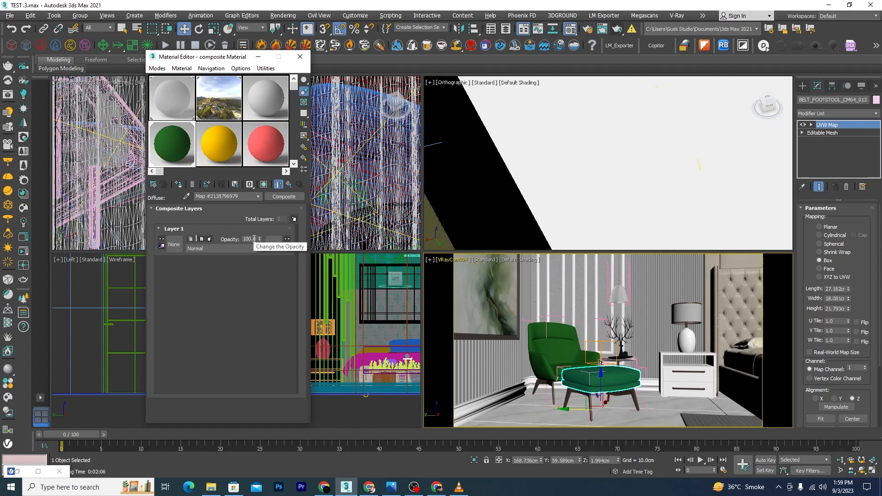
Load a VRayColor map into the texture slot of the Composite map's Layer 1
left_click(177, 246)
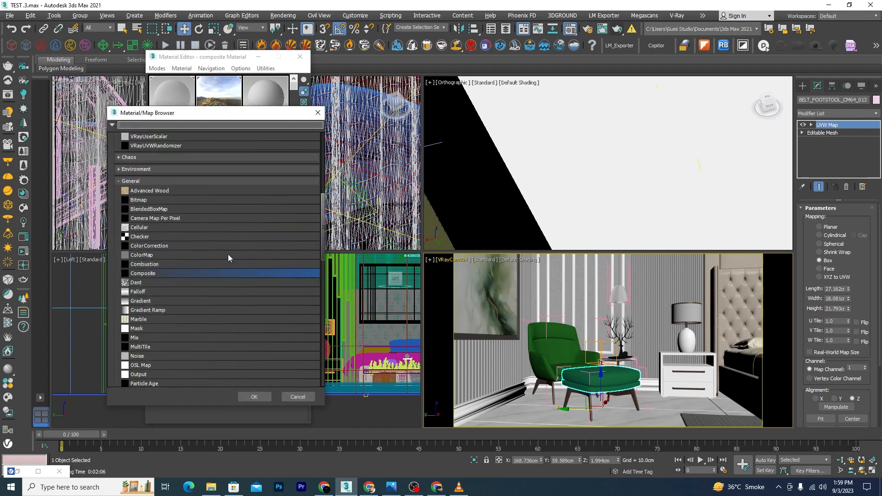
scroll(207, 221, "up", 8)
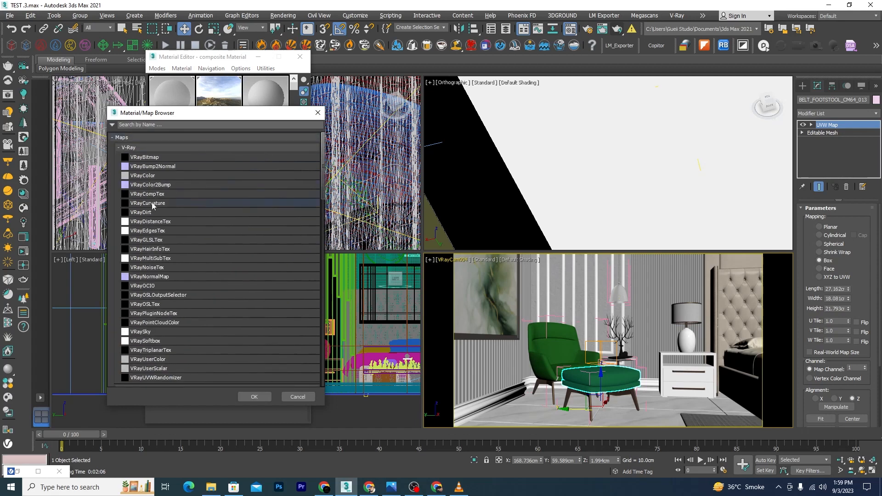
left_click(147, 176)
left_click(248, 396)
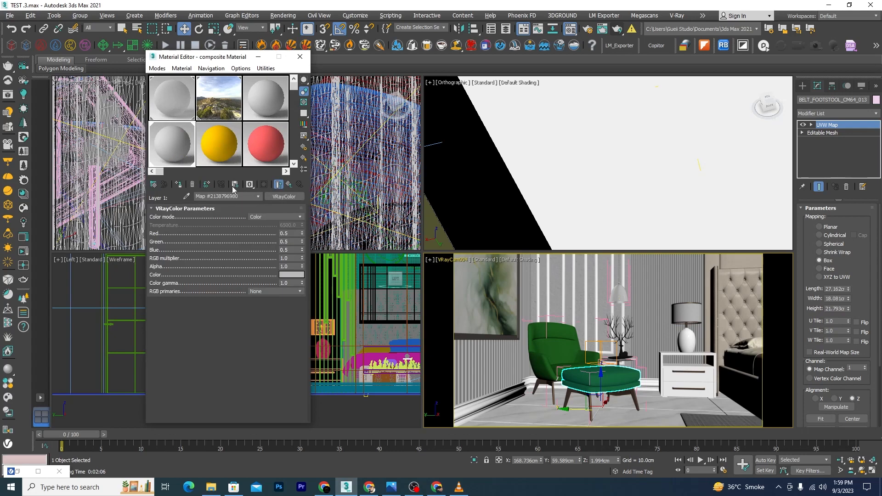
Set the VRayColor of Layer 1 to a saturated yellow with red 231, green 177 and blue 13
left_click(292, 275)
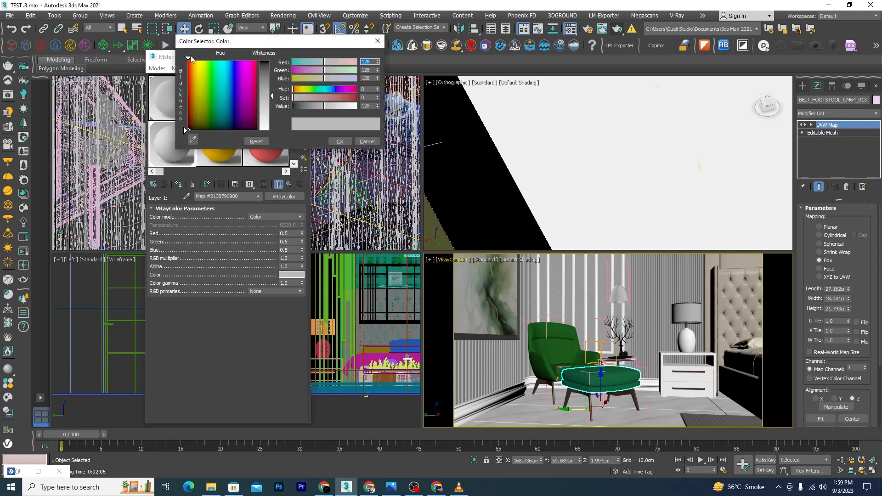
left_click_drag(189, 58, 197, 59)
left_click_drag(186, 132, 185, 67)
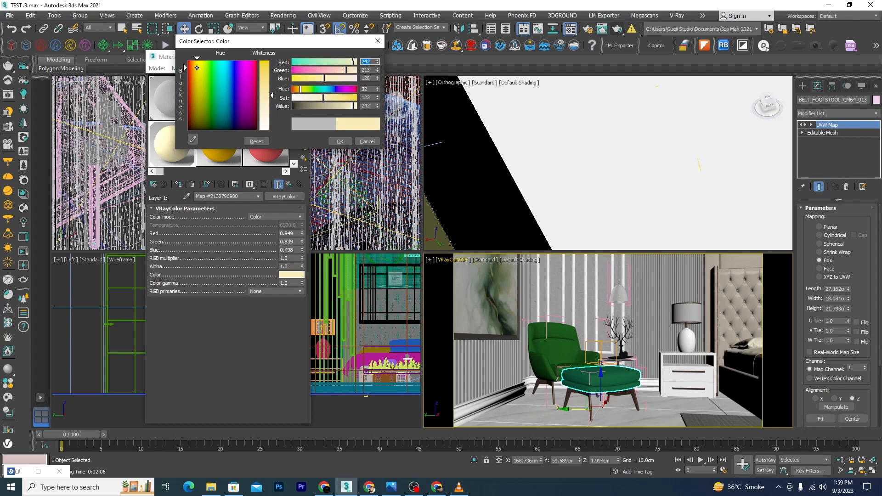
left_click_drag(271, 95, 272, 64)
left_click(340, 141)
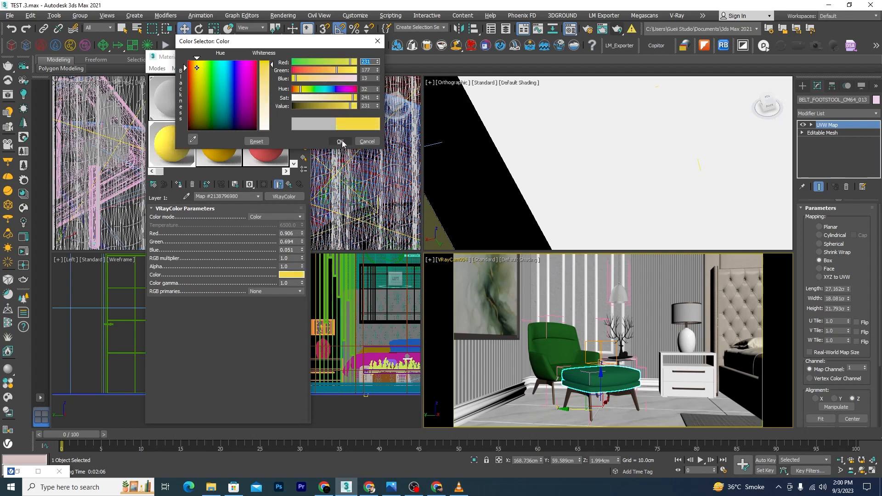
Change the diffuse colour of the orange Material #8 to white and return to the yellow composite material
left_click(447, 336)
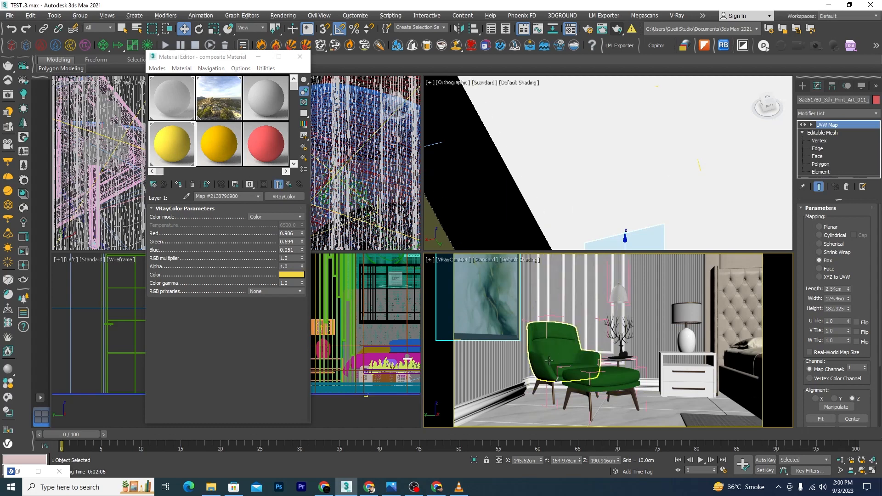
left_click(456, 389)
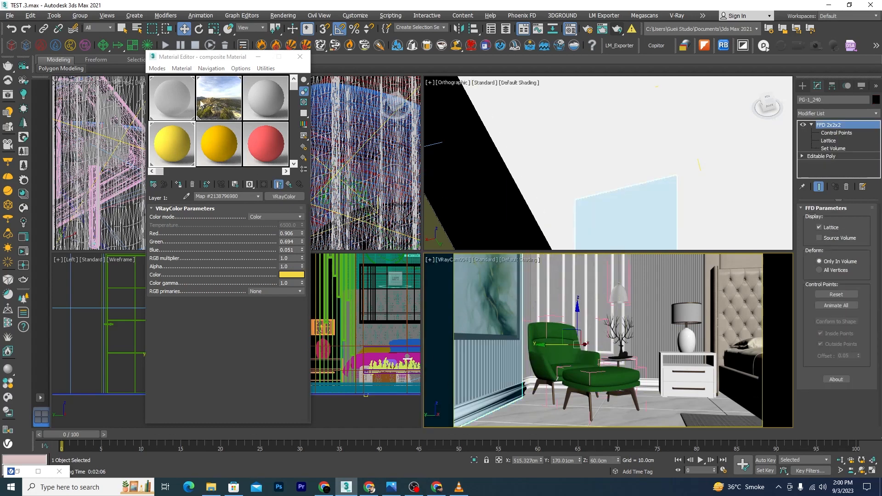
left_click(220, 143)
left_click(193, 219)
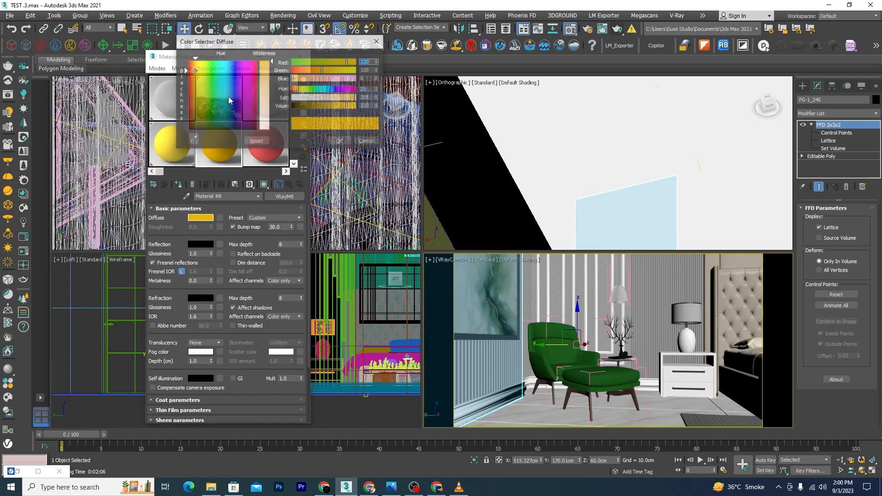
left_click_drag(275, 73, 272, 129)
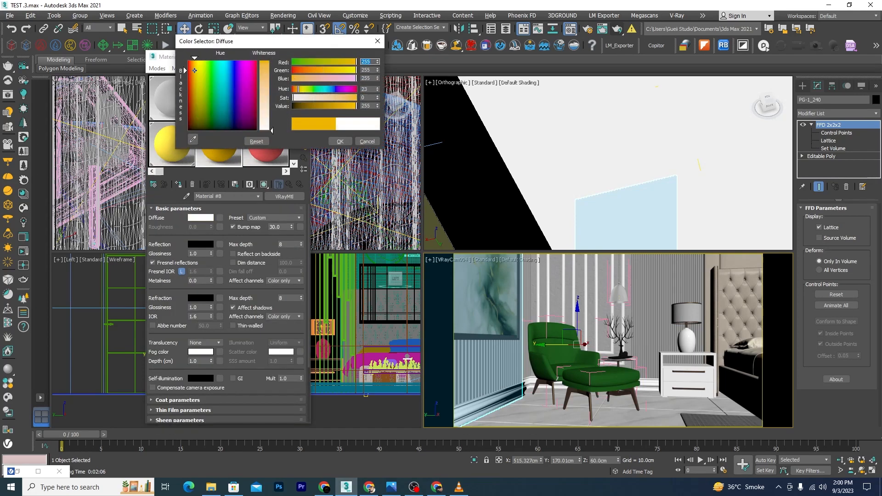
left_click(340, 141)
left_click(179, 141)
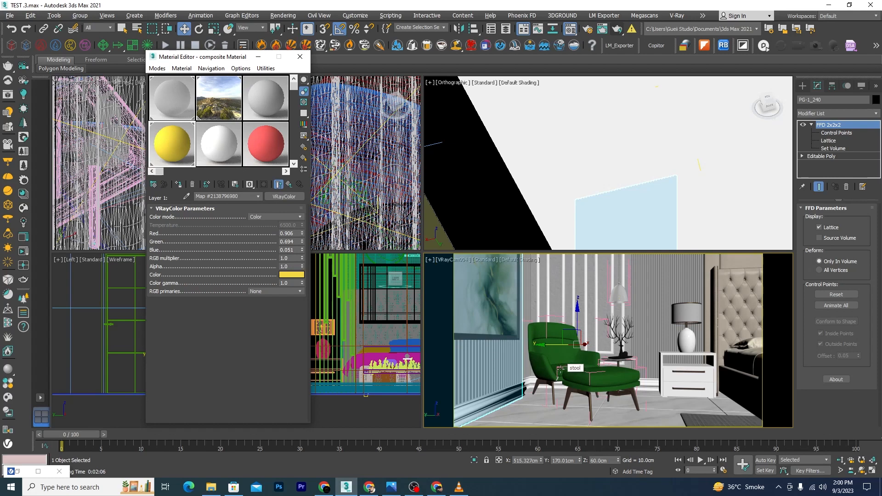
Render the camera view and arrange the V-Ray Frame Buffer and Material Editor so the yellow chair and settings are both visible
left_click(616, 28)
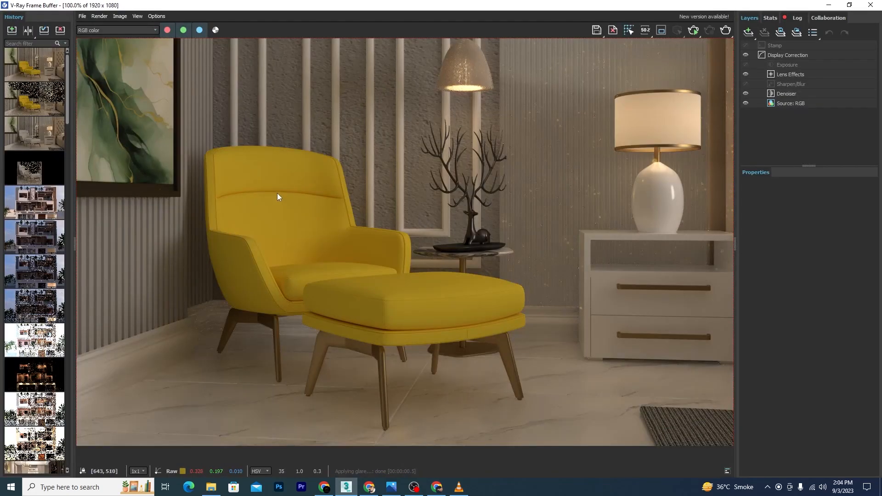
left_click_drag(501, 10, 153, 90)
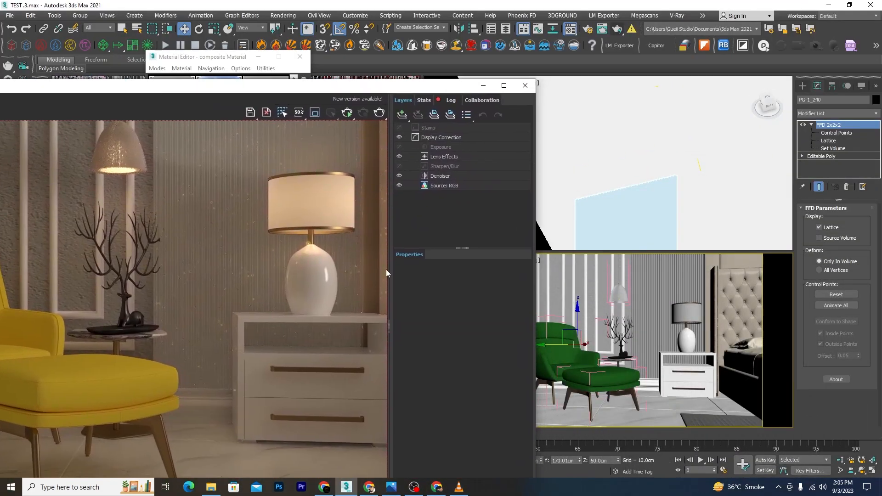
left_click_drag(276, 91, 484, 136)
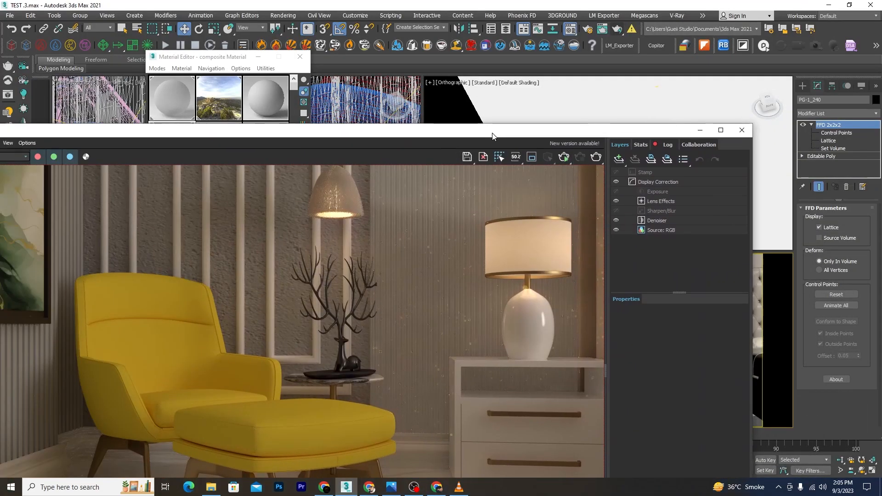
left_click_drag(227, 61, 439, 45)
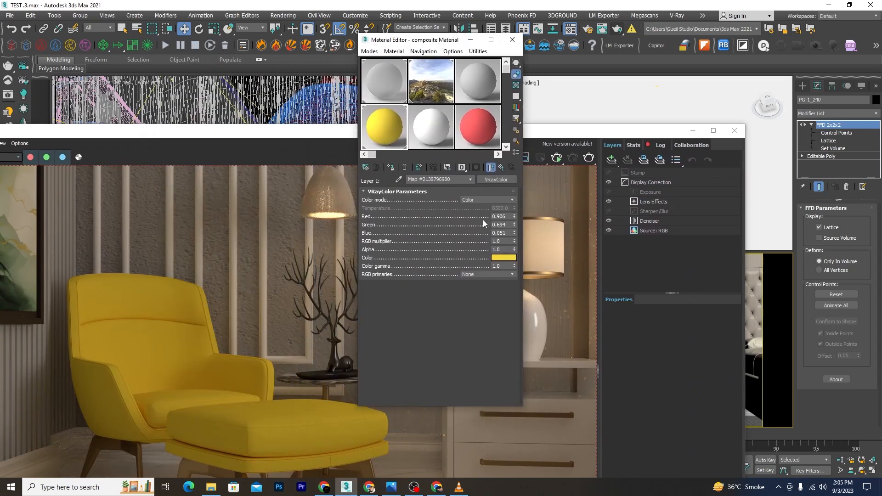
Return to the Composite map and load a Checker map into Layer 1's mask slot
left_click(501, 167)
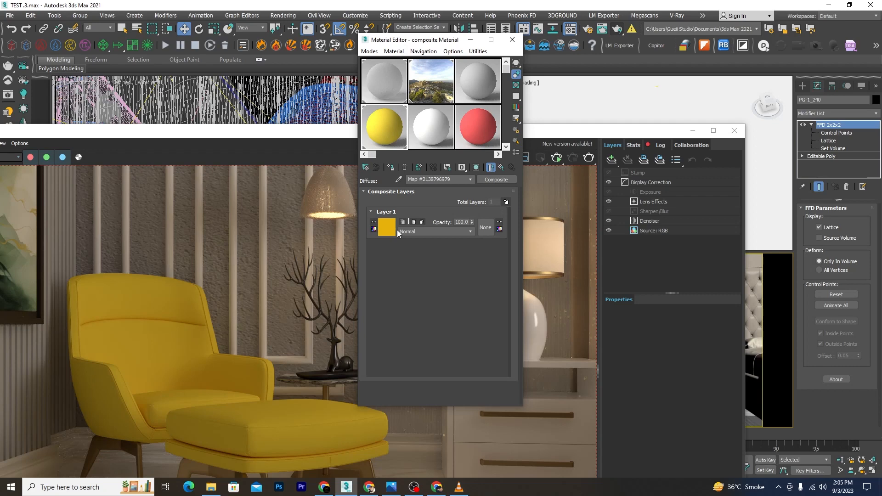
left_click(485, 229)
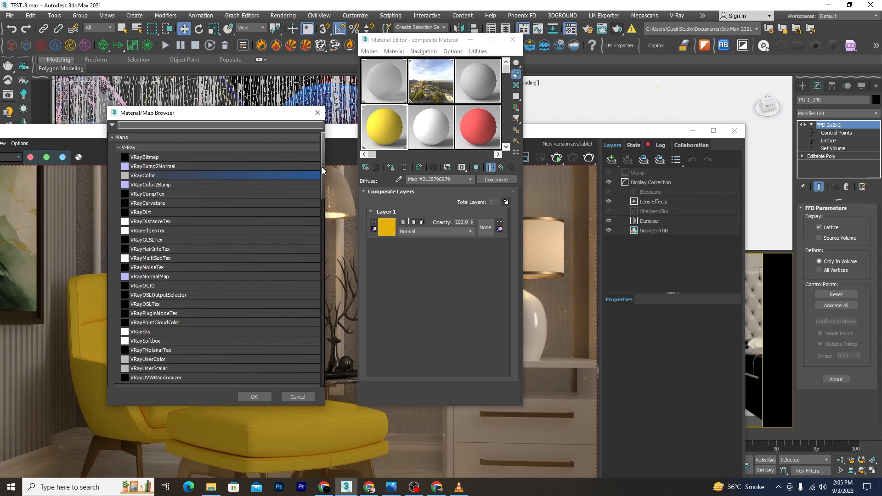
left_click_drag(322, 161, 314, 232)
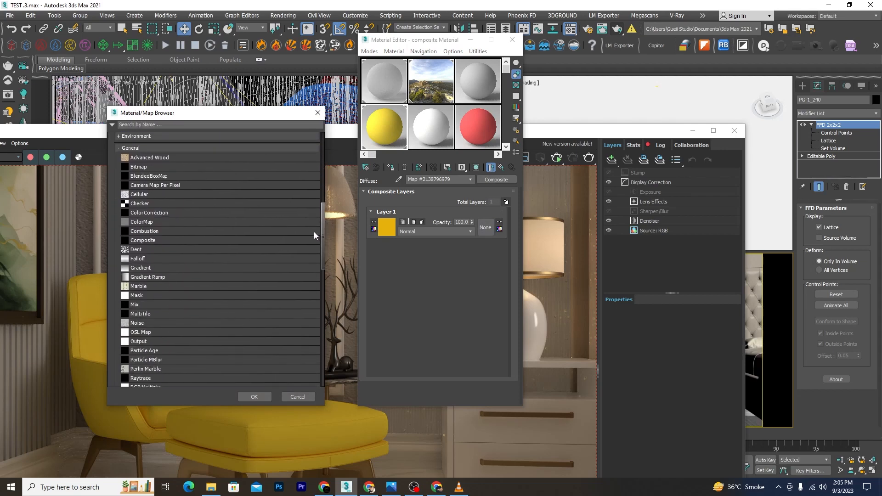
left_click(136, 204)
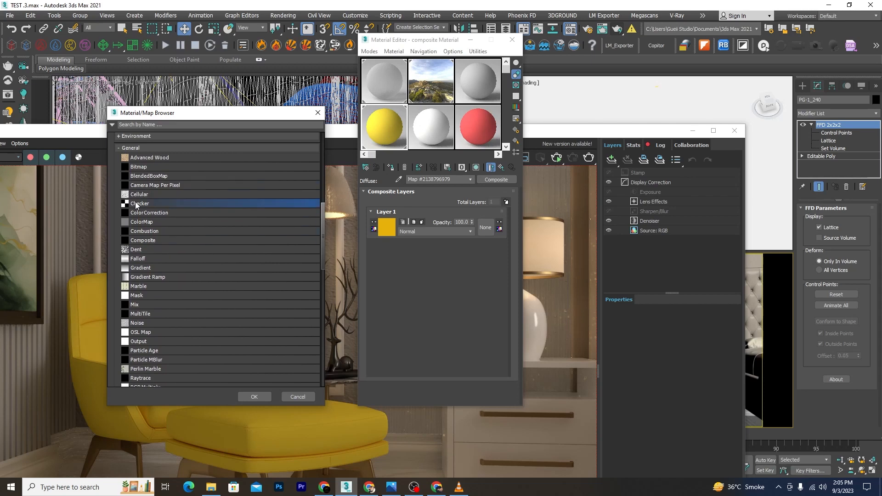
left_click(254, 397)
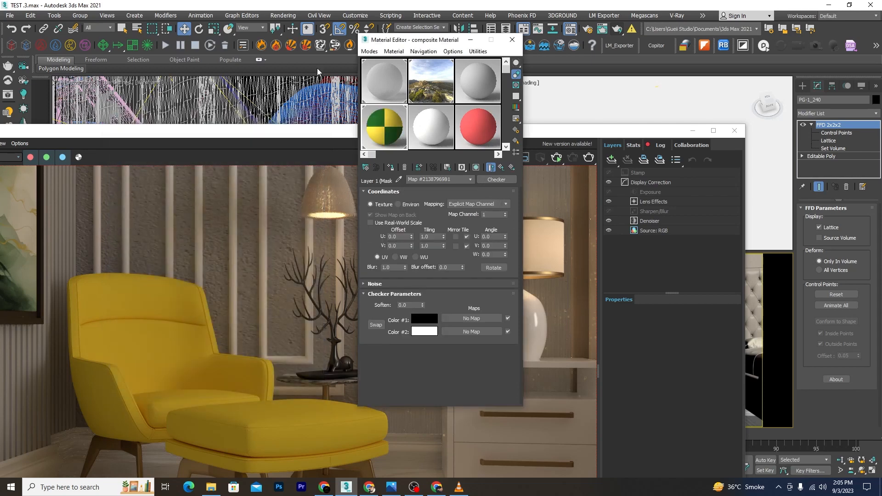
left_click_drag(330, 136, 339, 168)
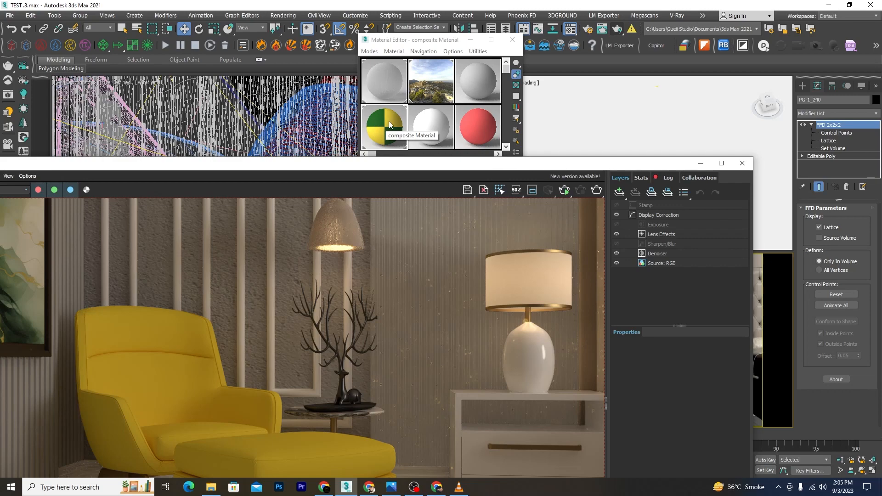
left_click_drag(446, 168, 408, 260)
left_click(492, 180)
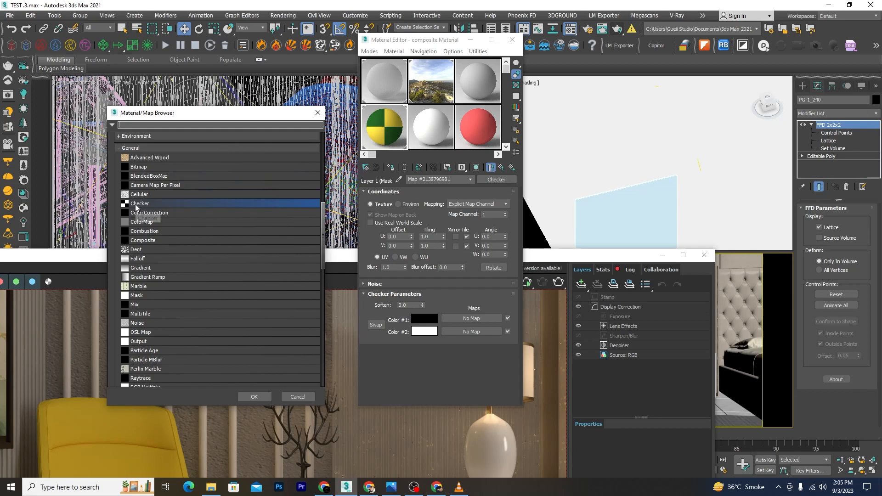
left_click(316, 117)
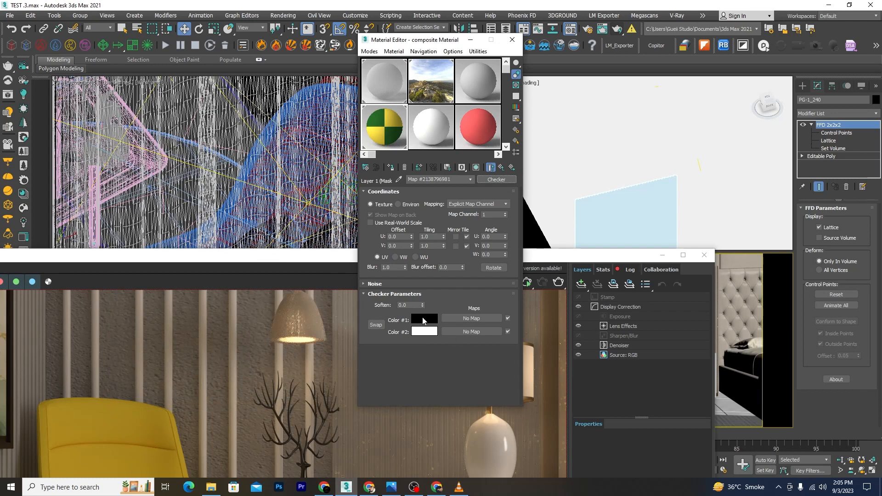
left_click(322, 269)
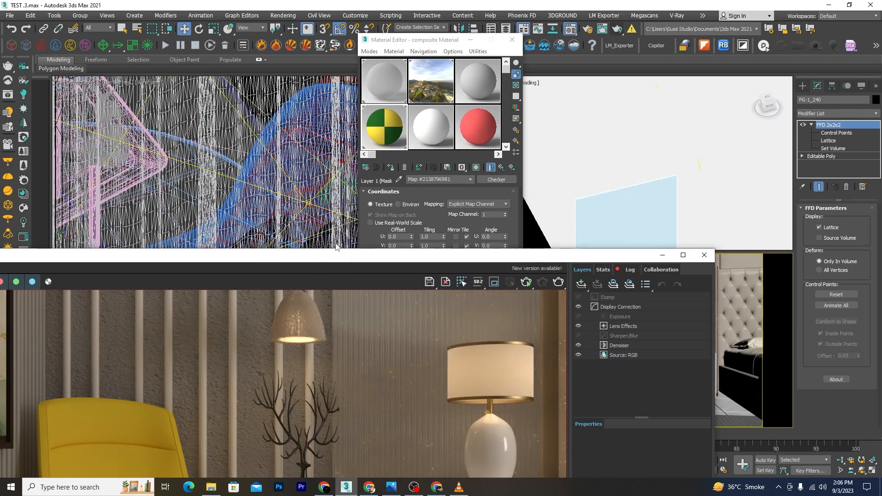
Go back up to the composite material's basic parameters and reopen the Composite map in its diffuse slot
left_click(490, 167)
left_click(501, 169)
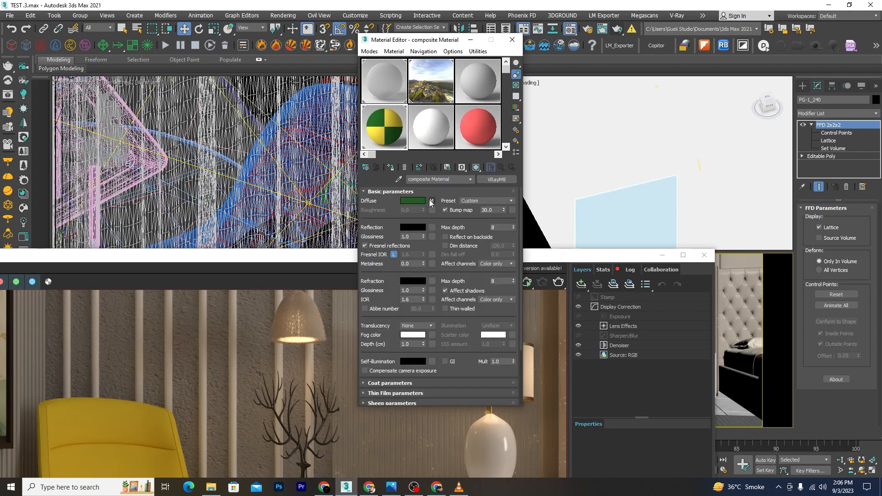
left_click(430, 201)
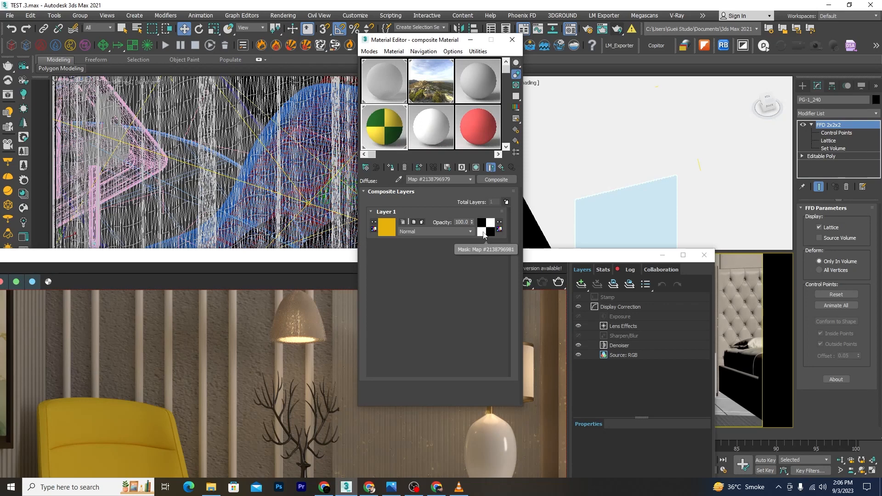
Draw a render region around the armchair and footstool and start interactive rendering of it in the V-Ray Frame Buffer
left_click_drag(536, 256, 593, 8)
left_click(551, 36)
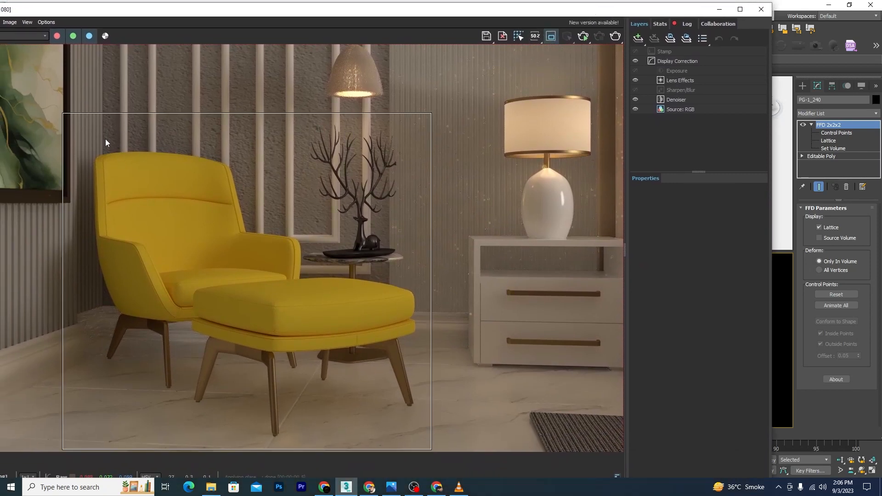
left_click_drag(83, 129, 426, 437)
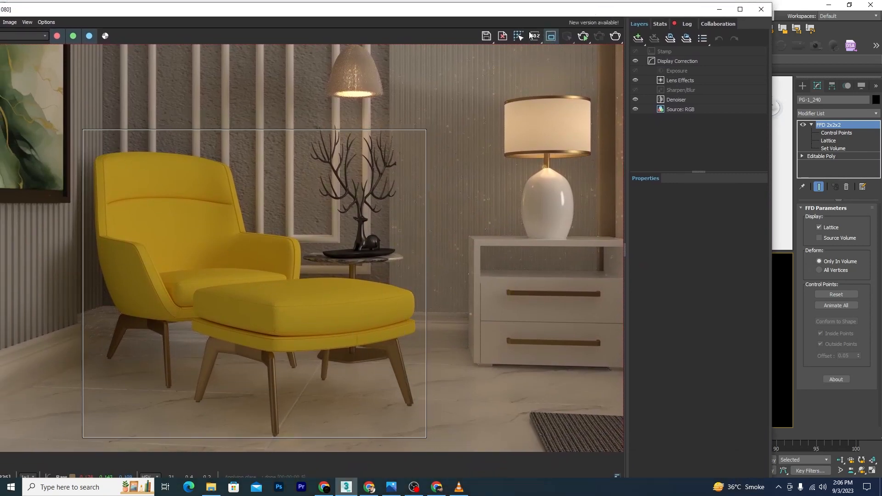
left_click_drag(527, 10, 461, 33)
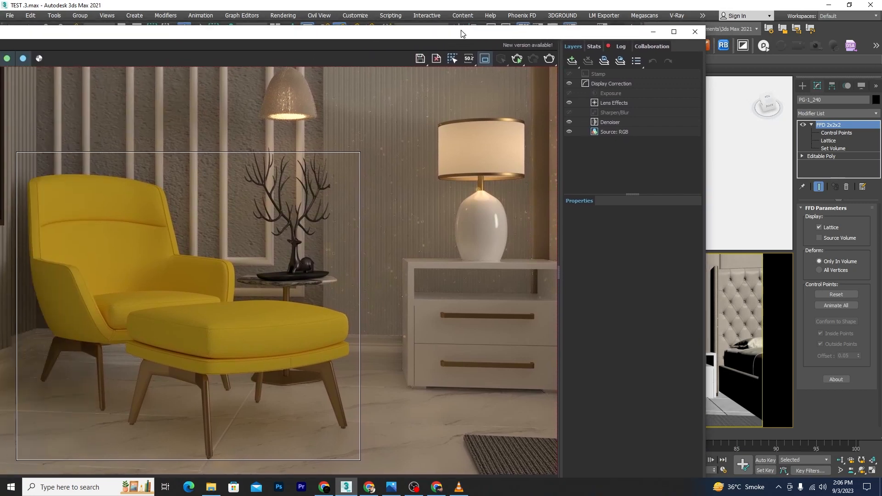
left_click(520, 60)
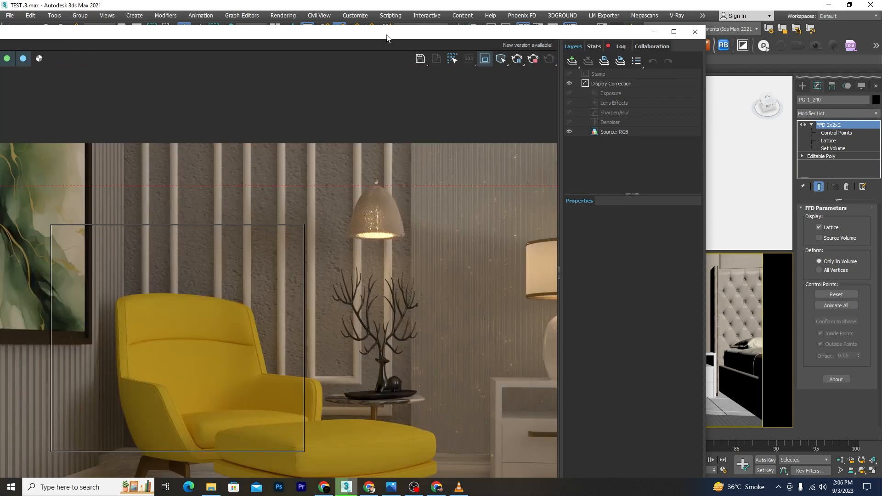
left_click_drag(387, 37, 378, 20)
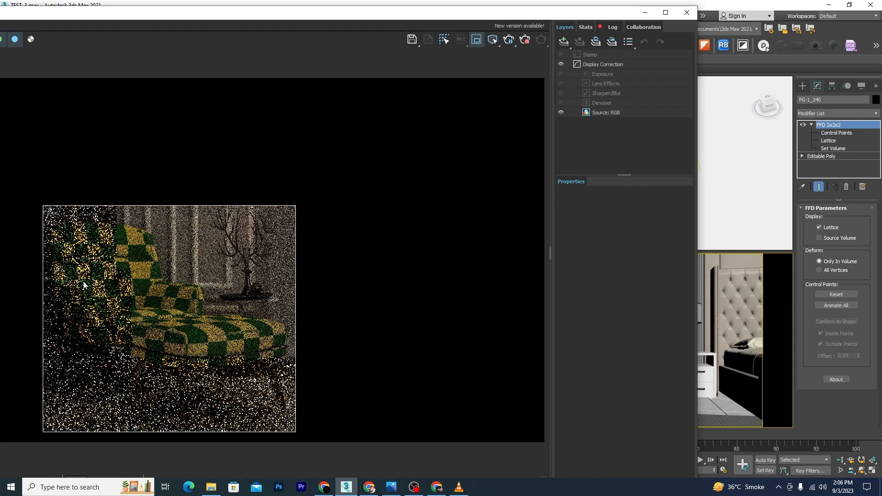
scroll(85, 286, "up", 2)
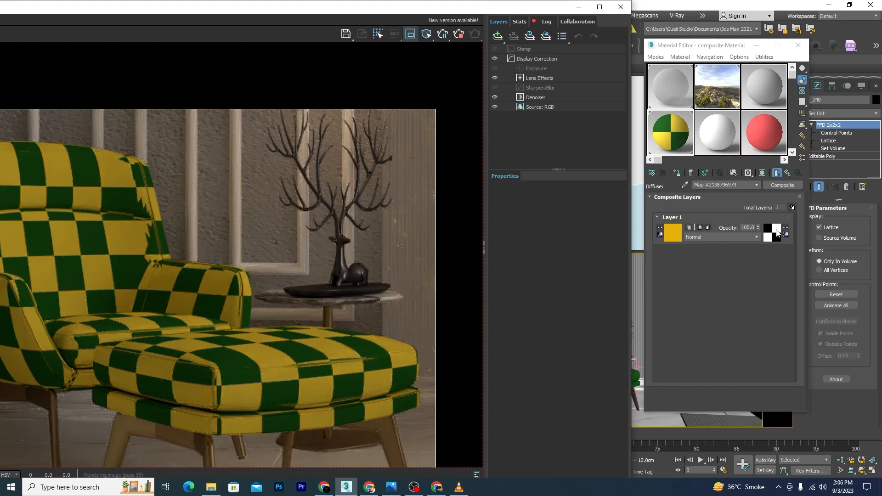
Replace the Checker map in Layer 1's mask slot with a VRayBitmap, discarding the old map
left_click(776, 233)
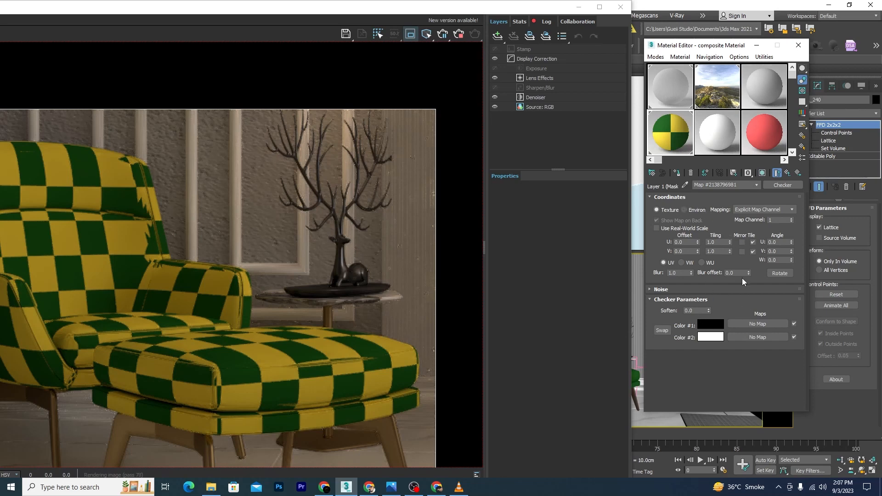
left_click(785, 185)
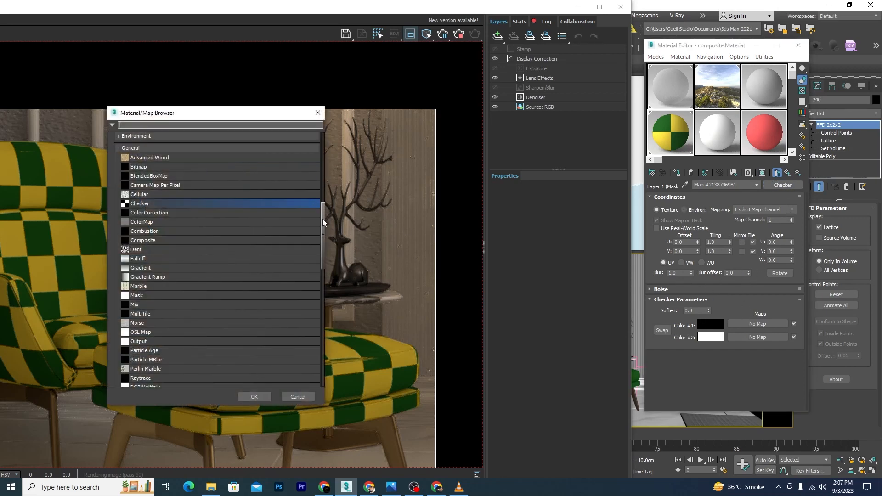
left_click_drag(323, 219, 325, 145)
left_click(137, 158)
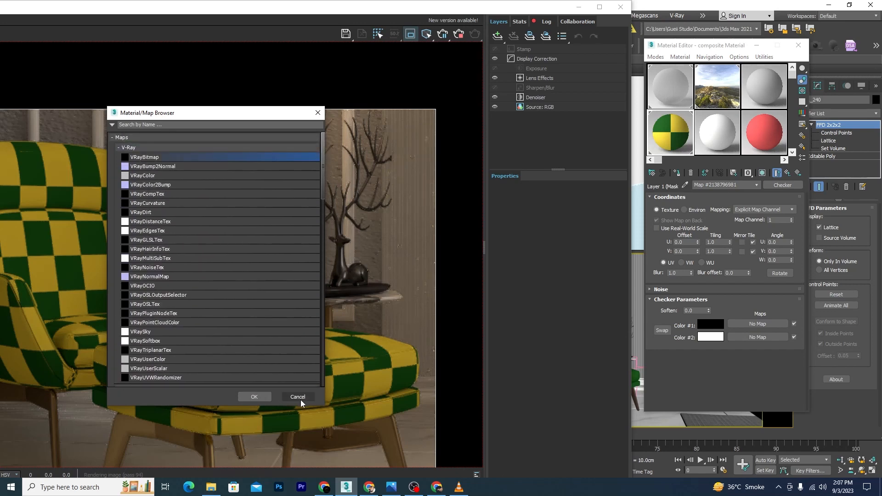
left_click(254, 398)
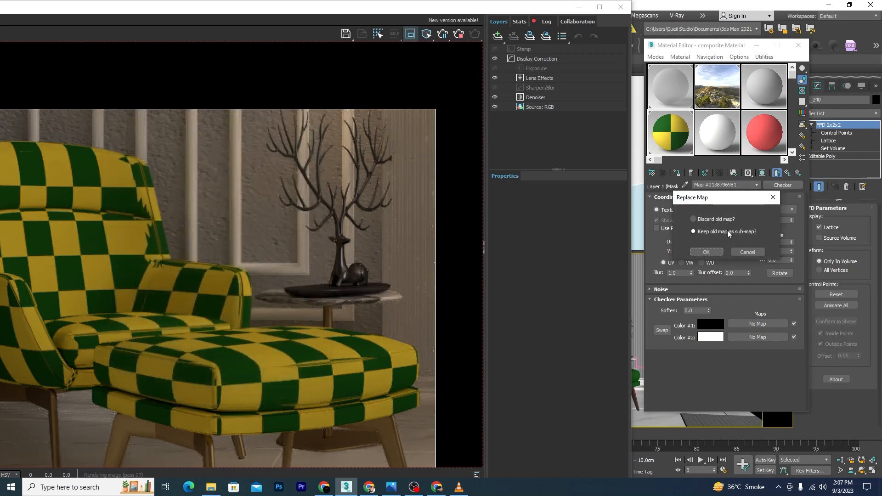
left_click(694, 219)
left_click(706, 252)
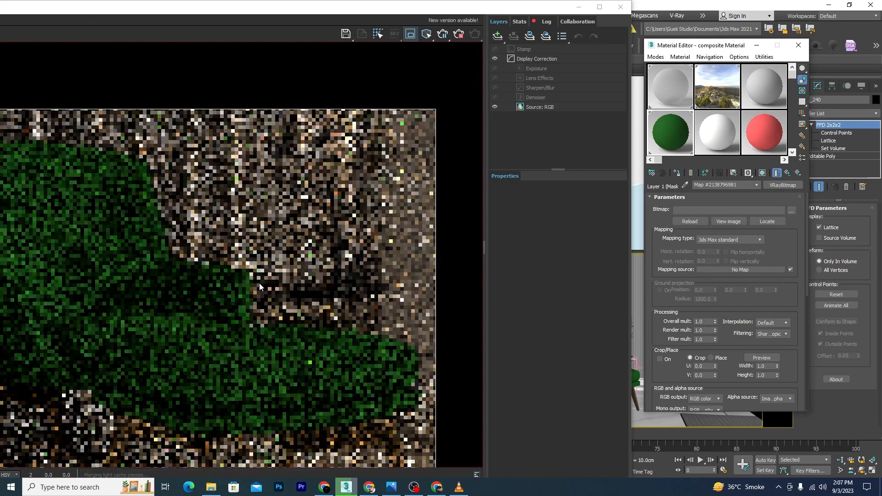
Load the image "download (4)" from the "scretch texturs" folder into Layer 1's VRayBitmap mask
left_click(787, 174)
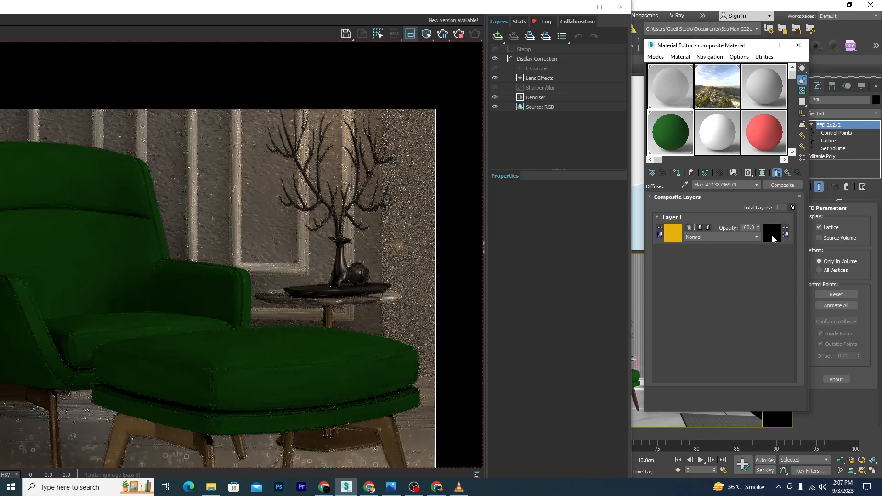
left_click(772, 234)
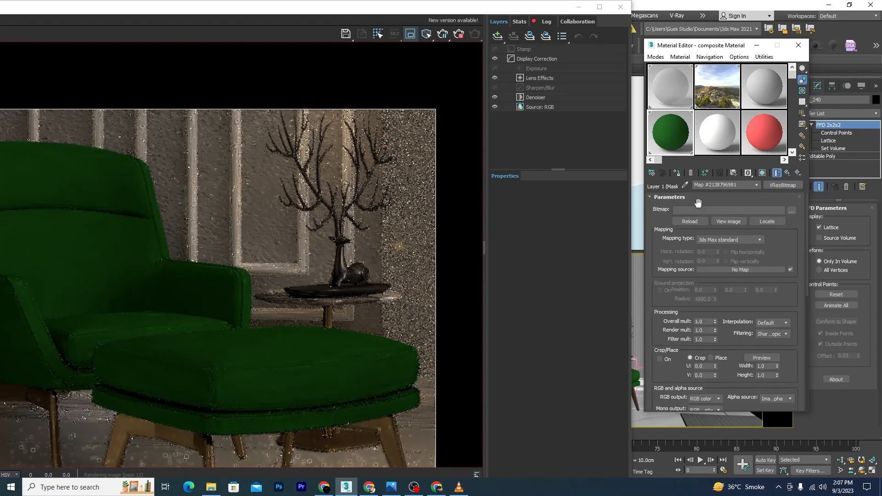
left_click(790, 211)
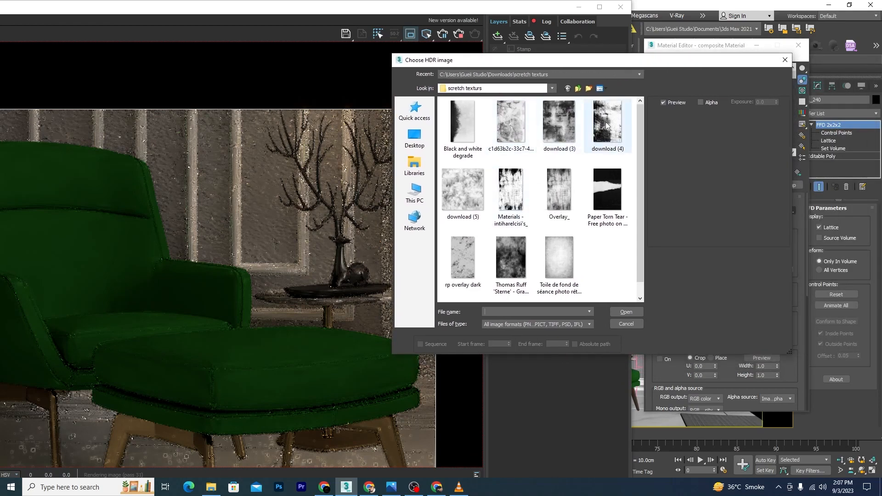
left_click(607, 125)
left_click(625, 312)
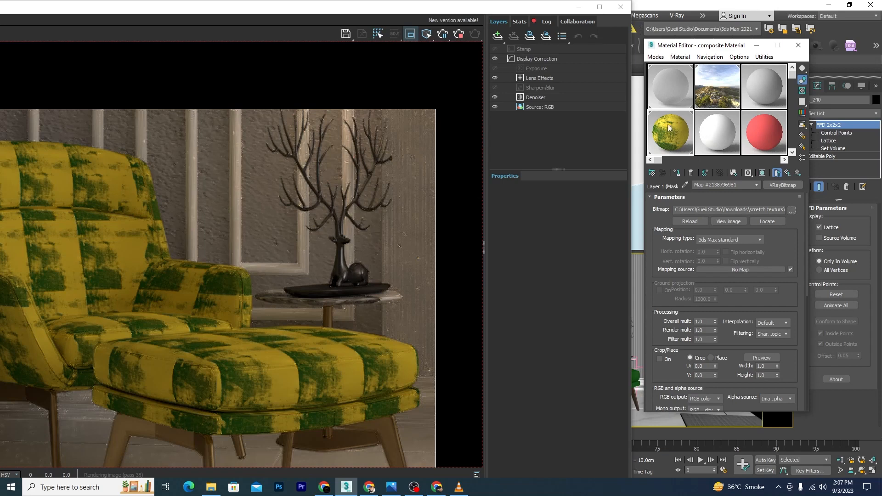
Change Layer 1's VRayColor to a light green with red 76, green 214 and blue 44
left_click(791, 179)
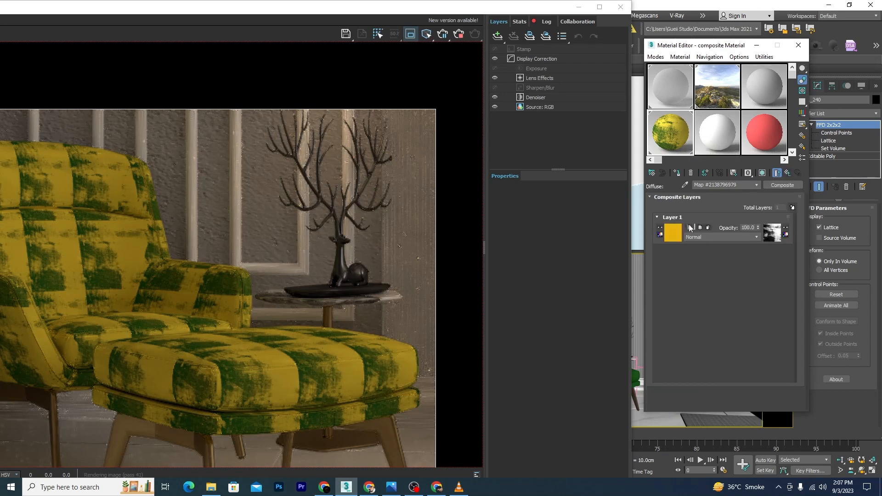
left_click(674, 233)
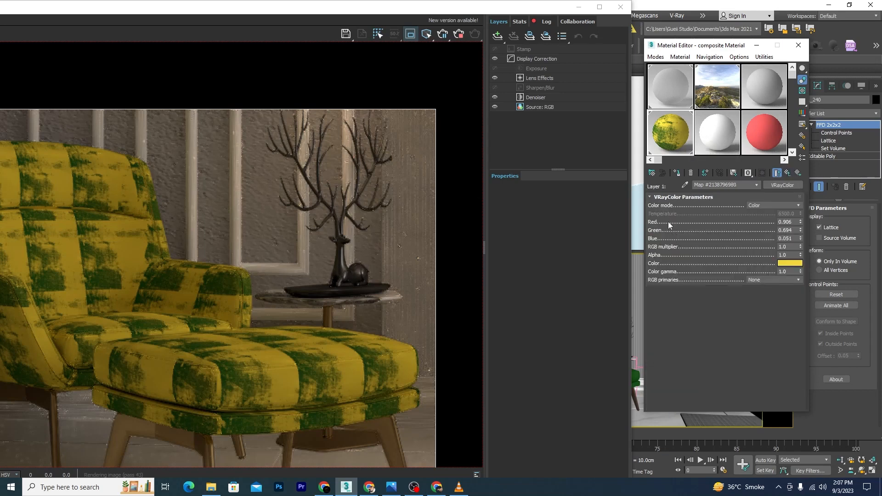
left_click(793, 264)
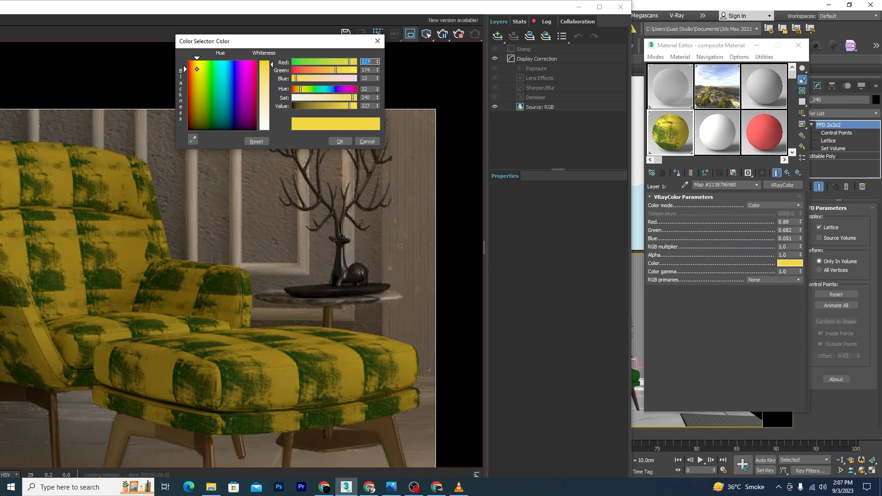
left_click_drag(196, 68, 209, 74)
left_click_drag(267, 61, 267, 73)
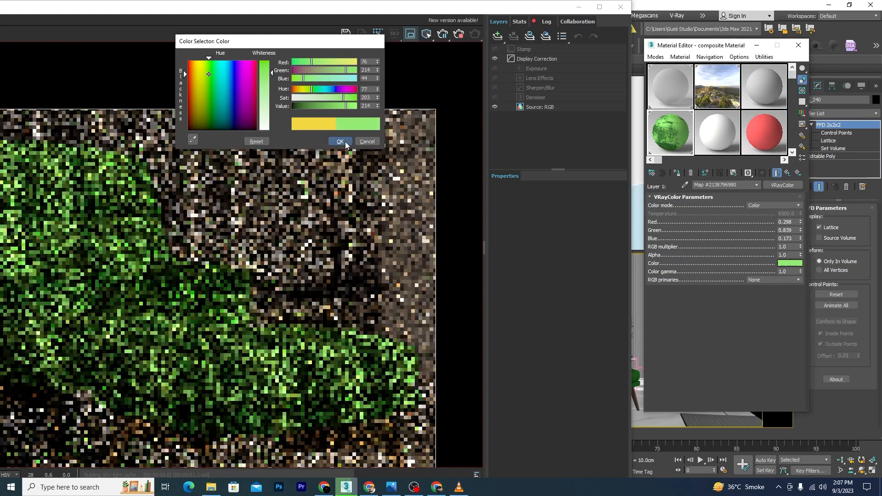
left_click(340, 141)
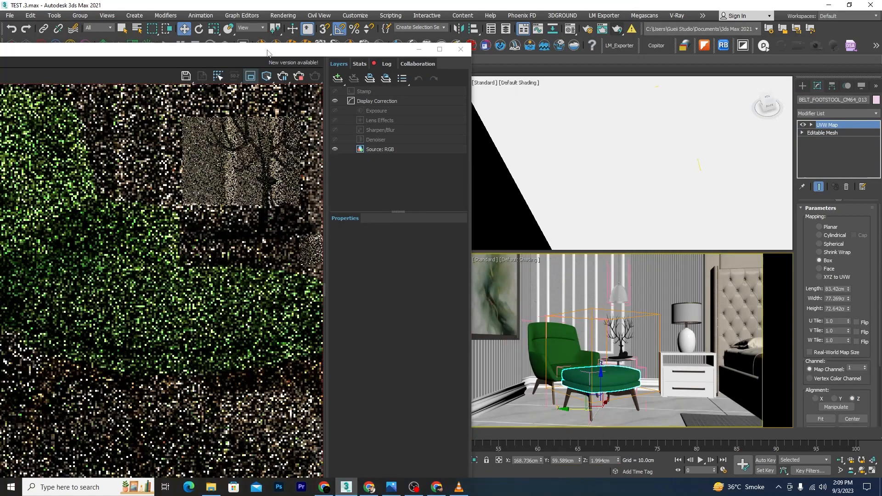
Reopen the Material Editor, place the interactive render beside it and inspect the composite material's sample in an enlarged preview
left_click_drag(244, 81, 514, 30)
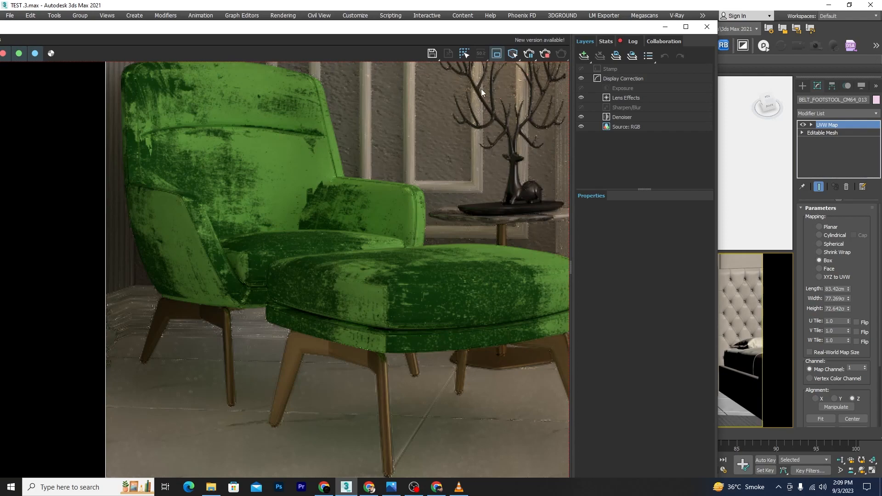
left_click_drag(474, 21, 166, 43)
left_click(466, 350)
key("m")
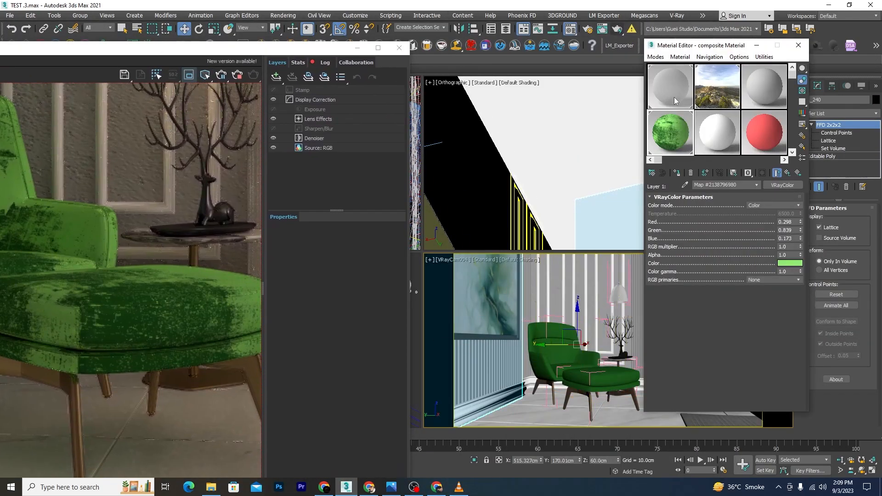
left_click_drag(263, 50, 381, 9)
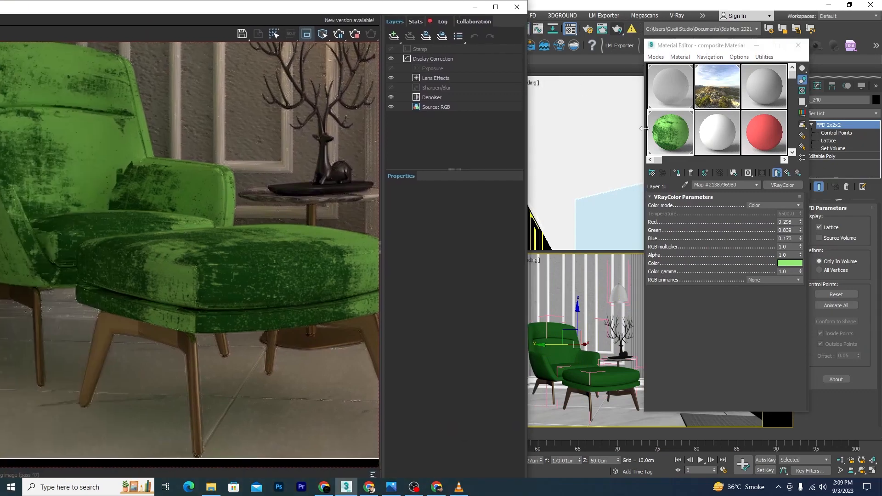
double_click(678, 135)
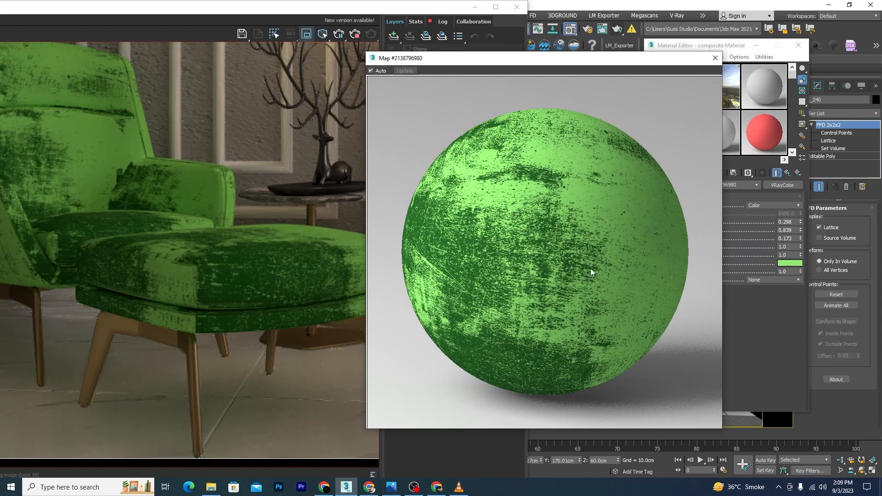
left_click(715, 58)
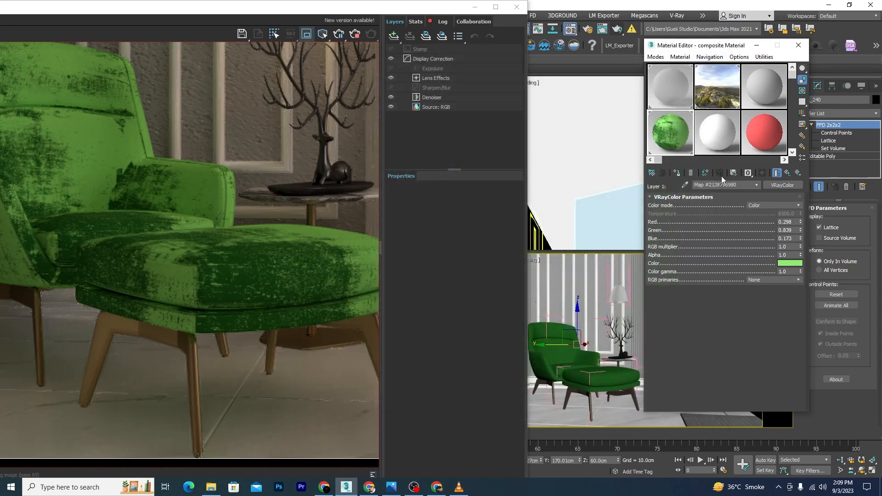
Load the image "download (5)" into Layer 1's VRayBitmap mask and inspect the material's sample in an enlarged preview
left_click(793, 174)
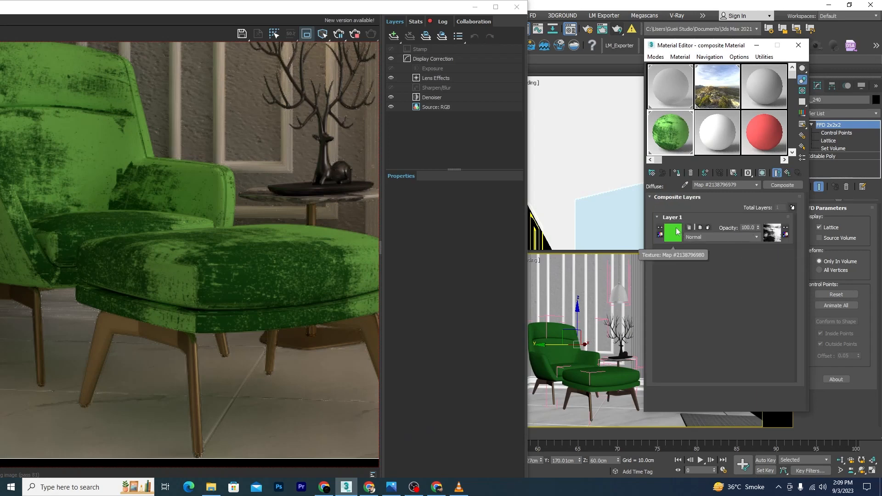
left_click(771, 233)
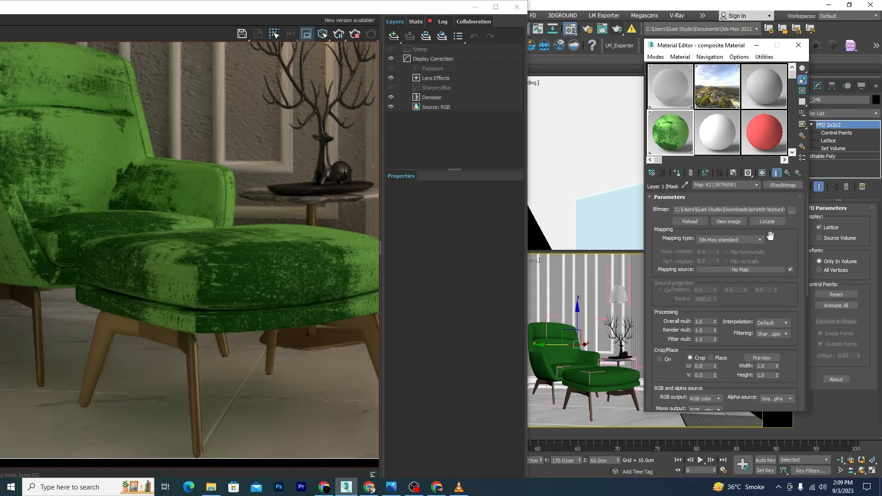
left_click(791, 209)
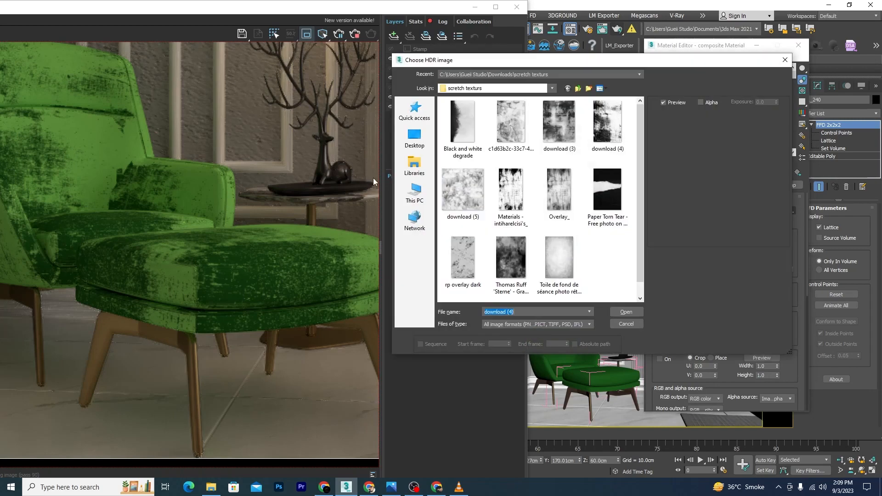
left_click(474, 190)
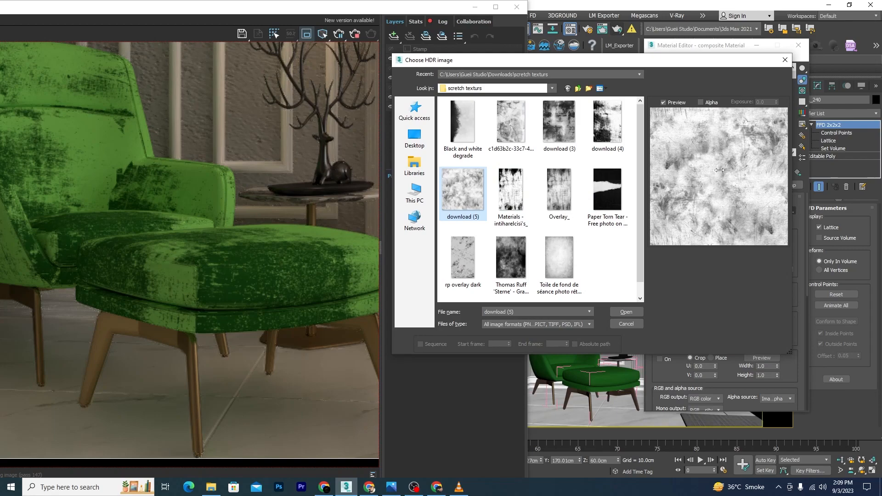
left_click(626, 313)
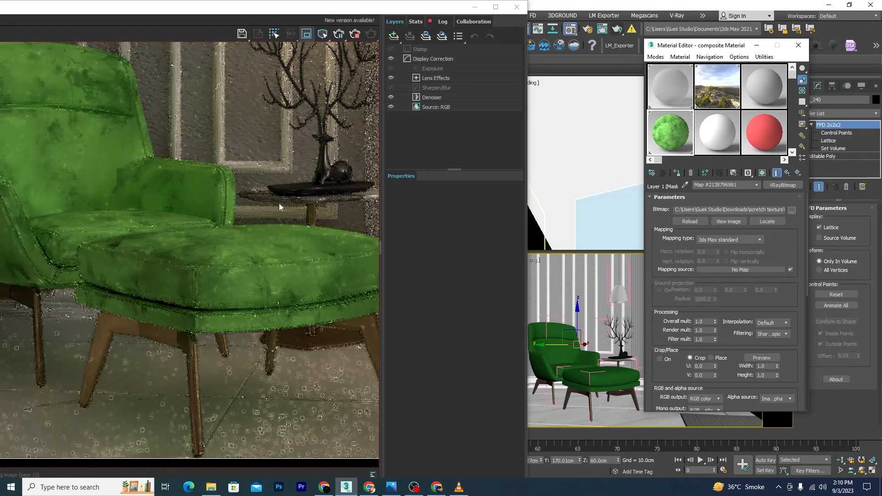
double_click(673, 135)
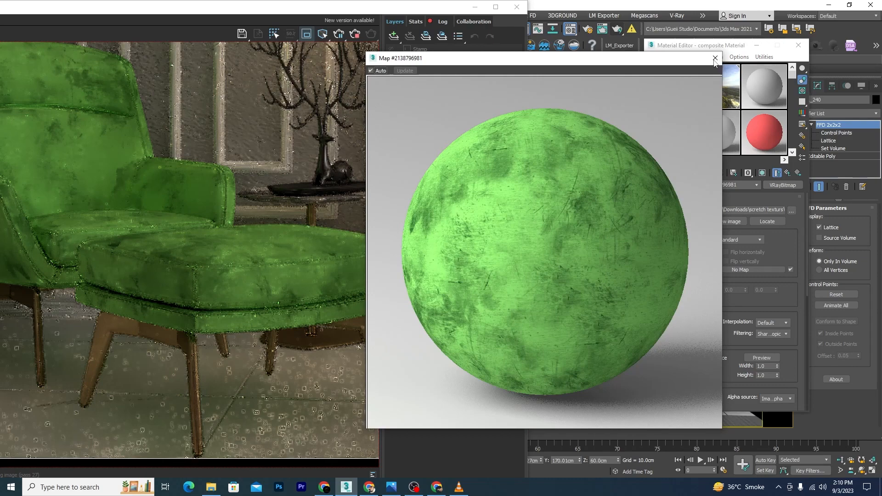
left_click(715, 58)
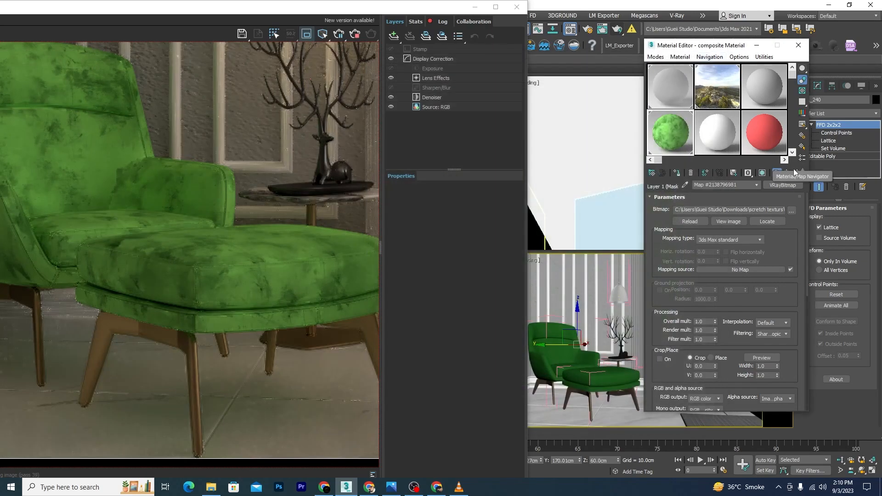
Set Layer 1 of the Composite map to Multiply blending with an opacity of 10
left_click(788, 173)
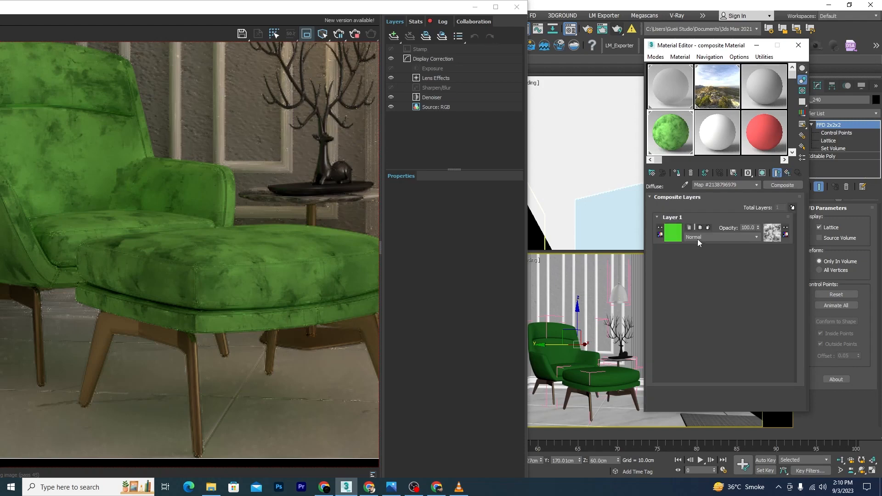
left_click(752, 234)
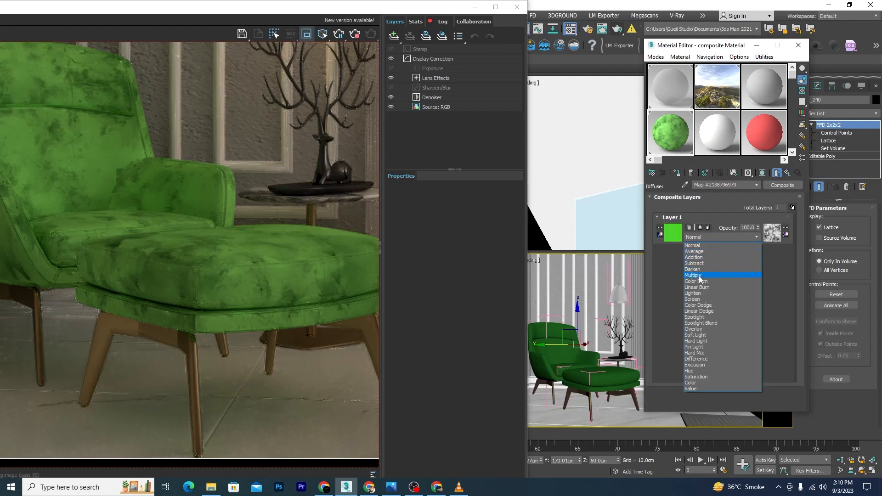
left_click(699, 276)
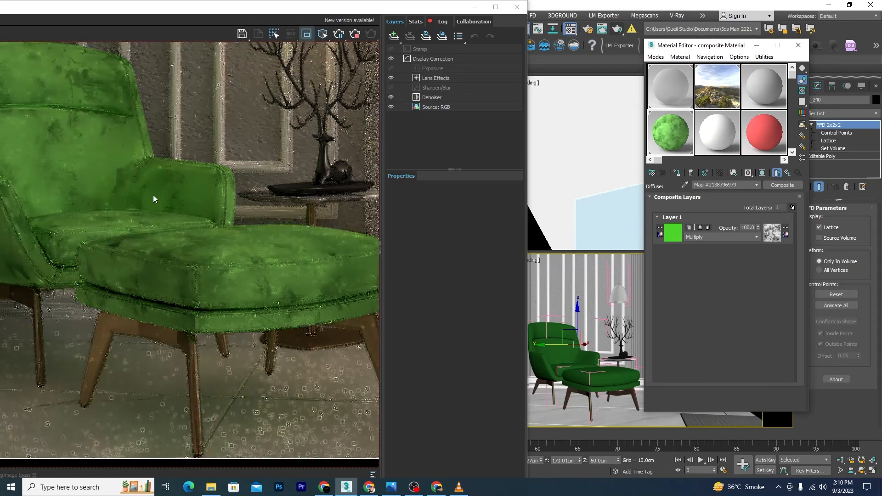
double_click(747, 227)
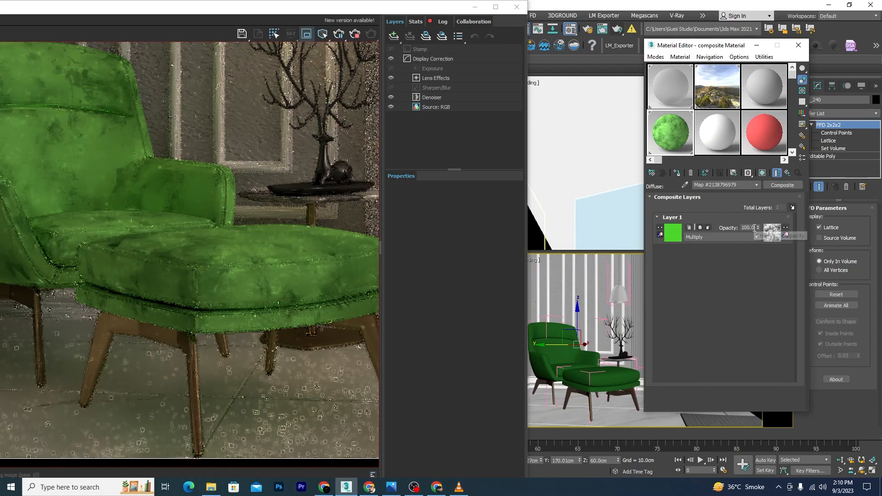
type("10")
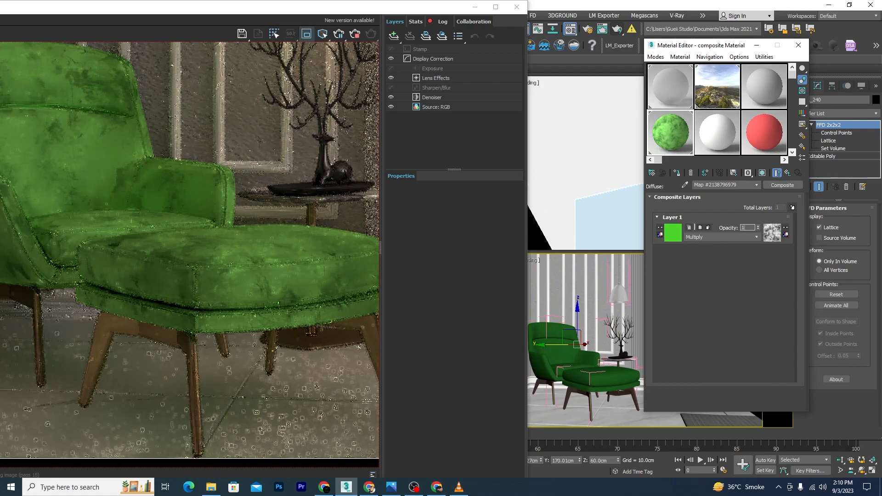
key("Return")
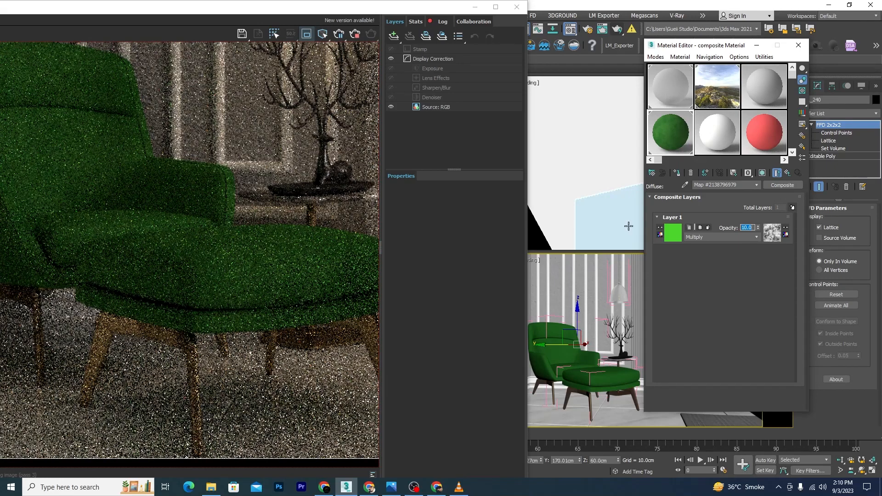
Change Layer 1's blending mode to Screen and its opacity to 50
left_click(752, 238)
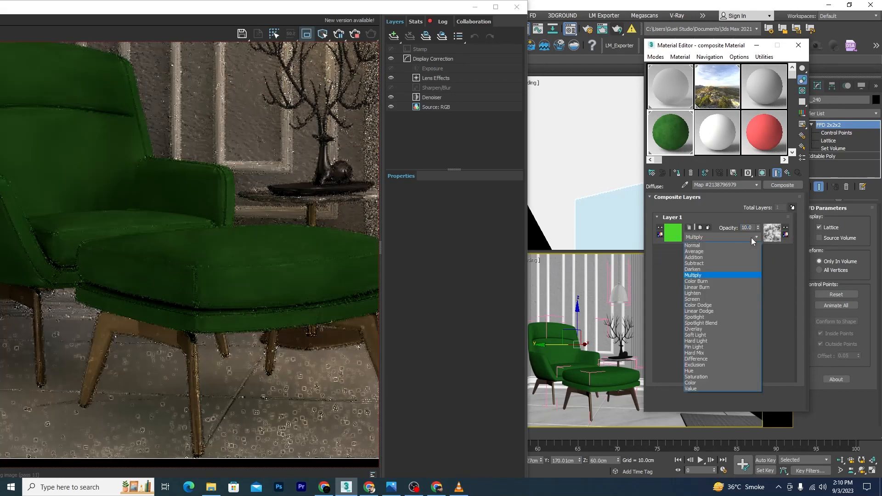
left_click(692, 299)
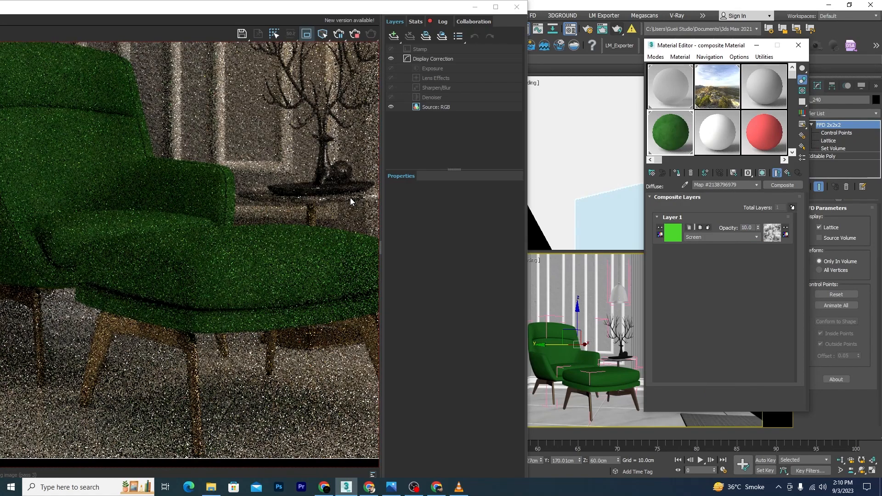
double_click(747, 227)
type("5")
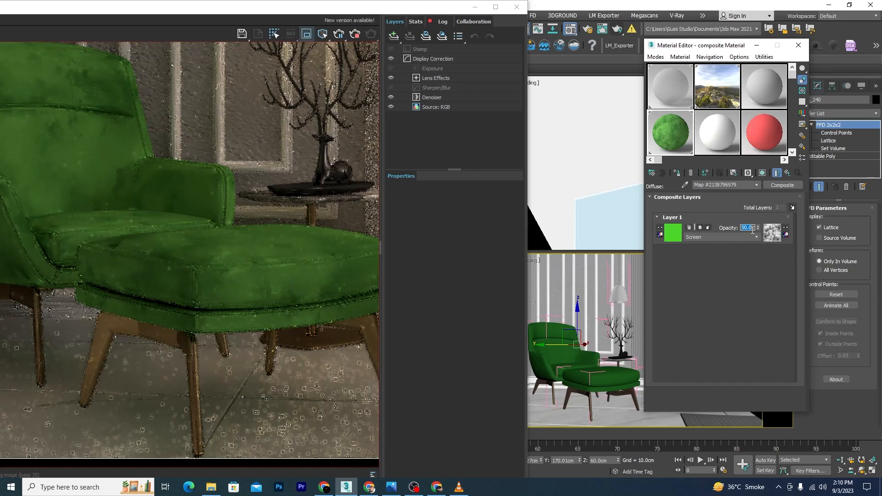
Stop the interactive render, minimise its window and add two new layers to the Composite map
left_click(355, 33)
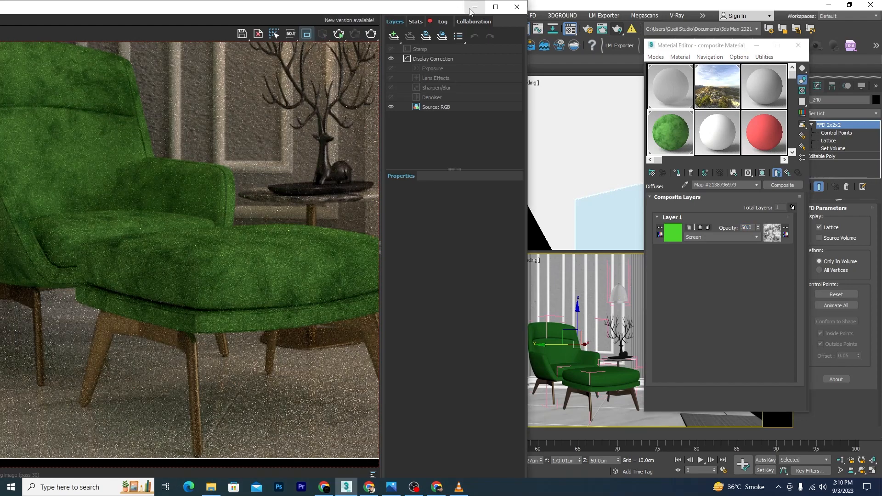
left_click(475, 7)
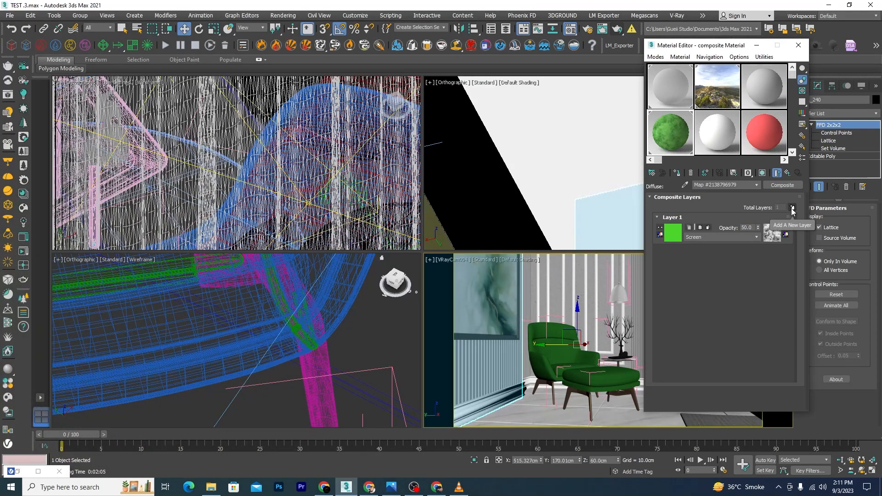
left_click(792, 208)
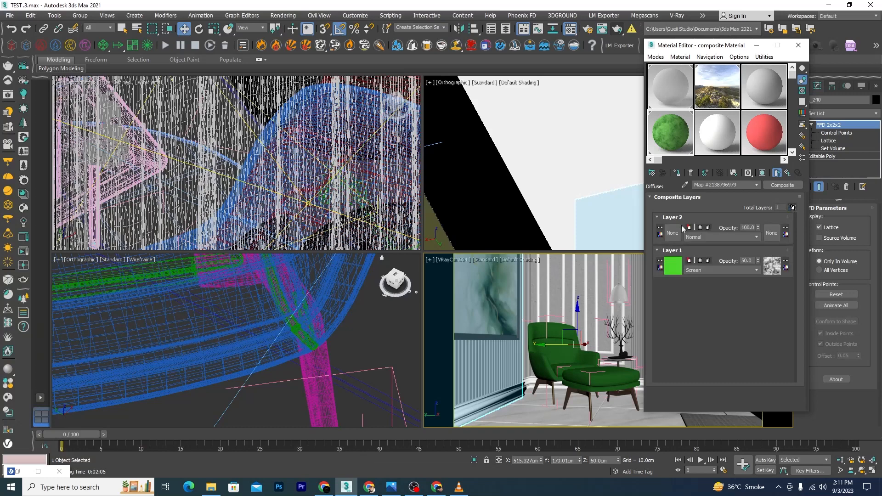
left_click(793, 208)
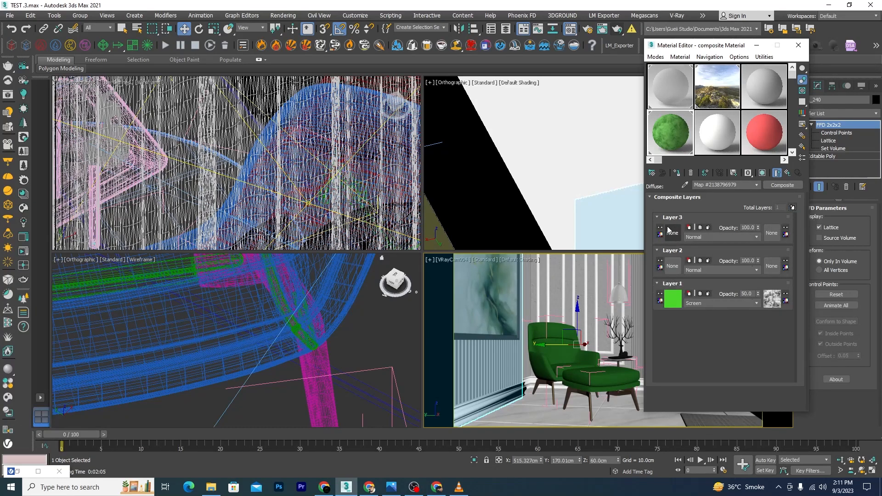
Assign a VRayColor map to Layer 2's texture slot
left_click(670, 233)
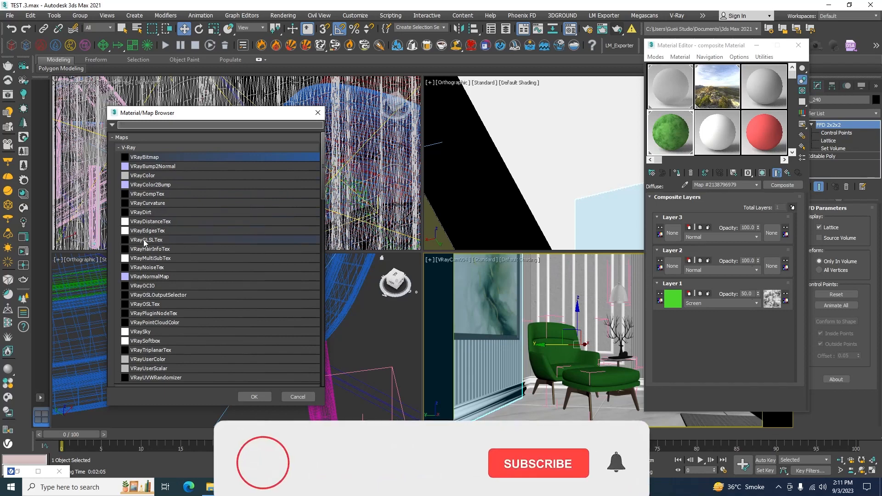
scroll(160, 264, "down", 1)
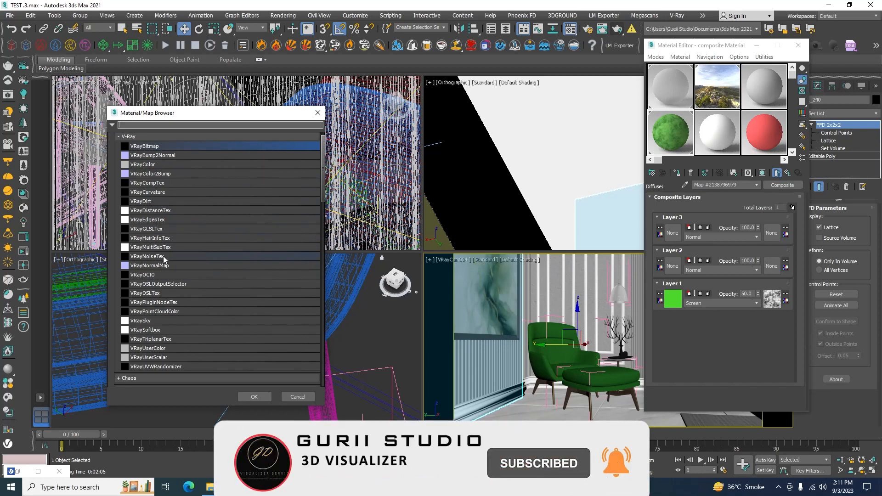
scroll(161, 200, "up", 1)
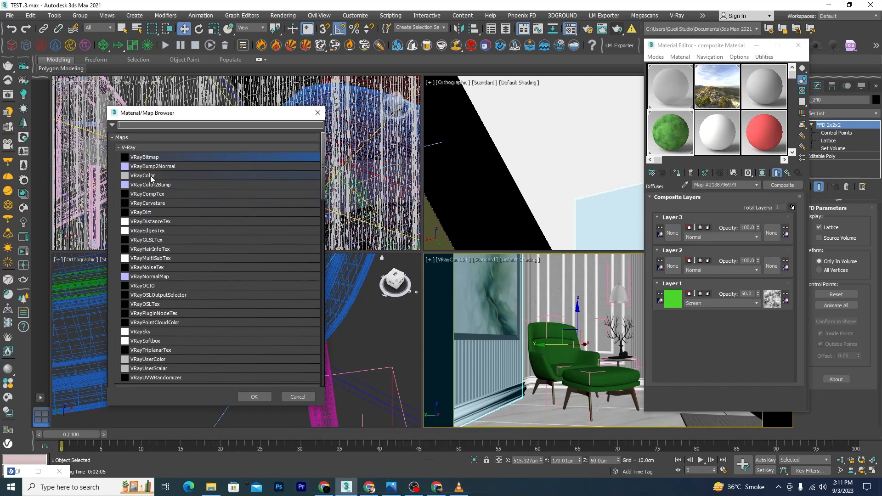
left_click(146, 175)
left_click(254, 397)
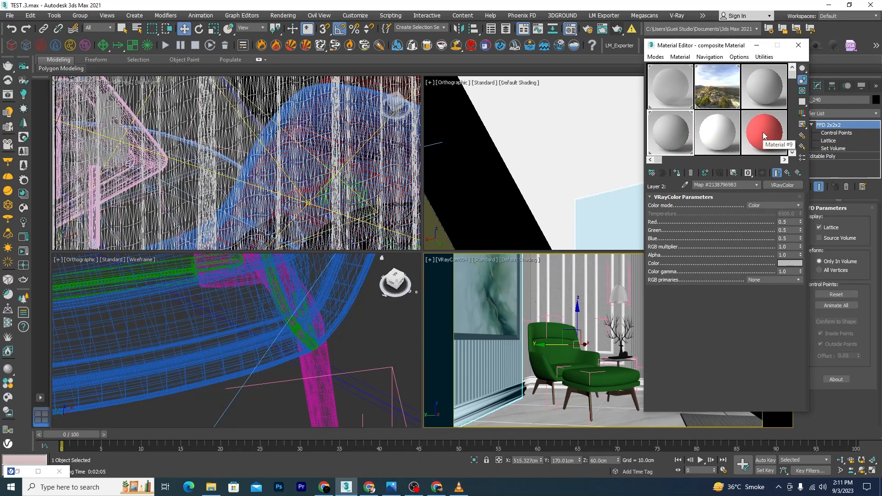
Set Layer 2's VRayColor to a light red with red 0.929, green 0.294 and blue 0.294
left_click(762, 136)
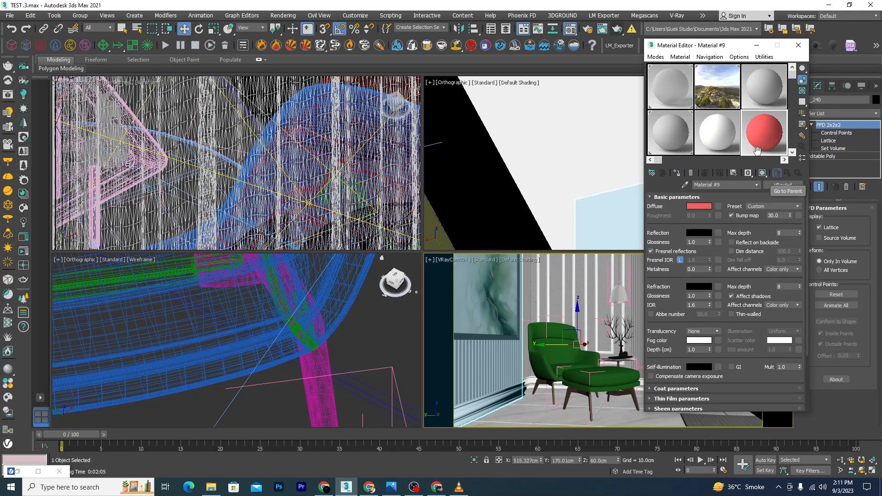
left_click(667, 134)
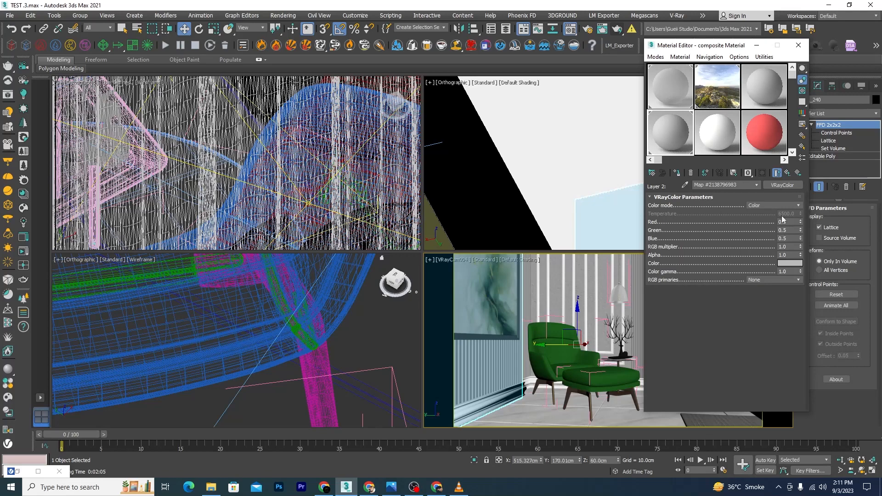
left_click(793, 264)
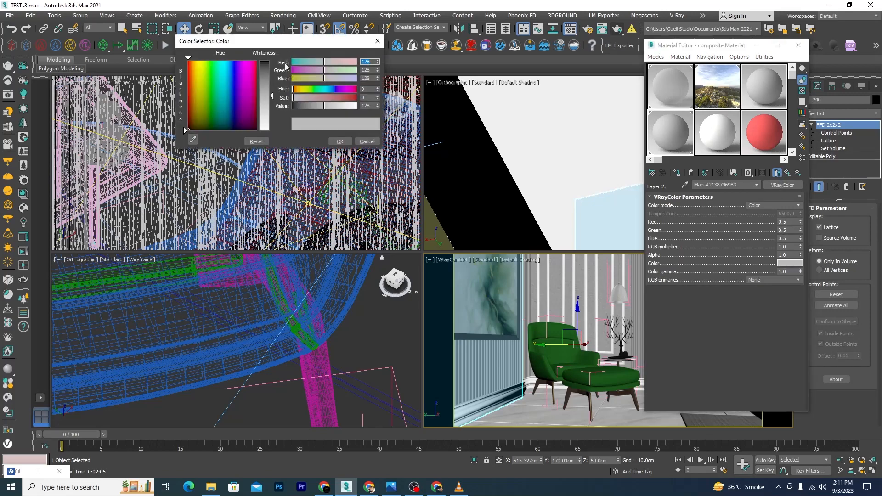
left_click_drag(185, 129, 185, 67)
left_click_drag(272, 96, 272, 81)
left_click(342, 142)
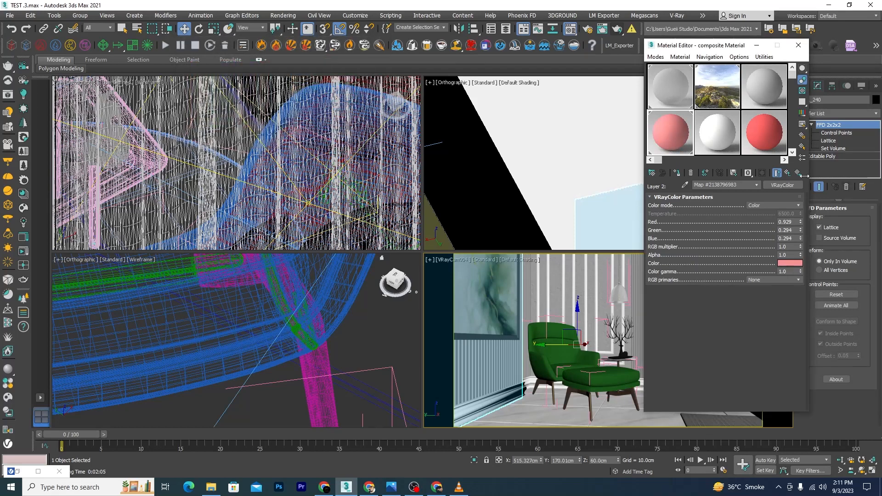
Assign a VRayColor map to Layer 3's texture slot in the Composite map
left_click(787, 173)
left_click(672, 233)
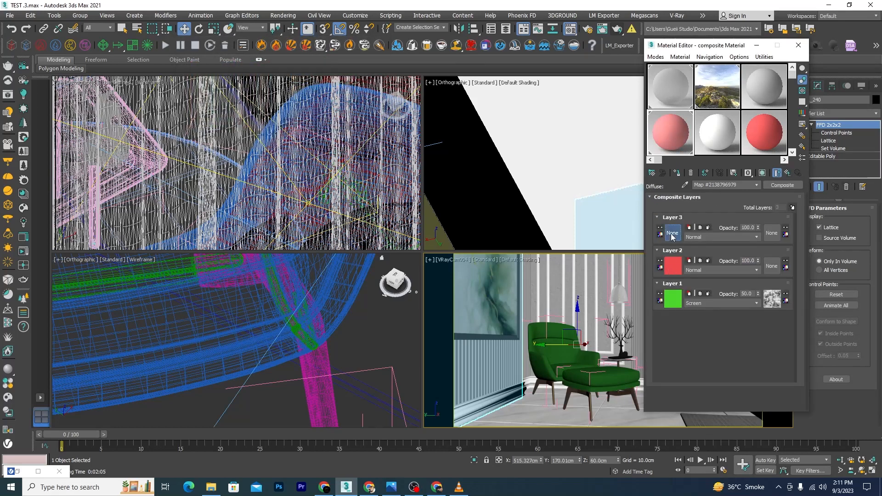
left_click(250, 395)
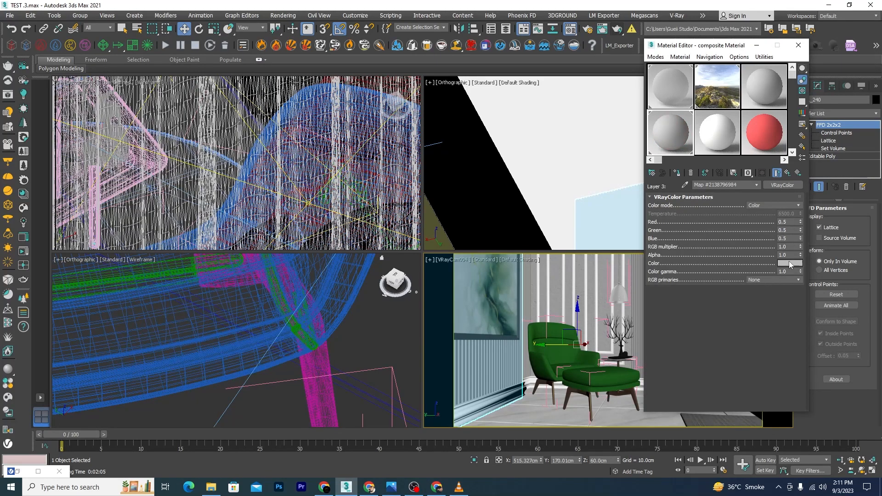
Set Layer 3's VRayColor to a yellowish green with red 0.529, green 0.816 and blue 0.302
left_click(790, 264)
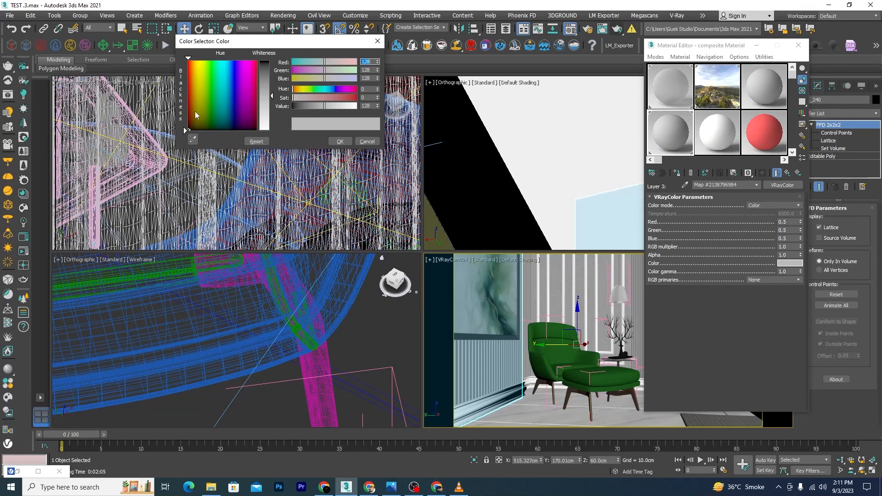
mouse_move(186, 131)
left_mouse_down()
mouse_move(186, 79)
mouse_move(204, 60)
left_mouse_up()
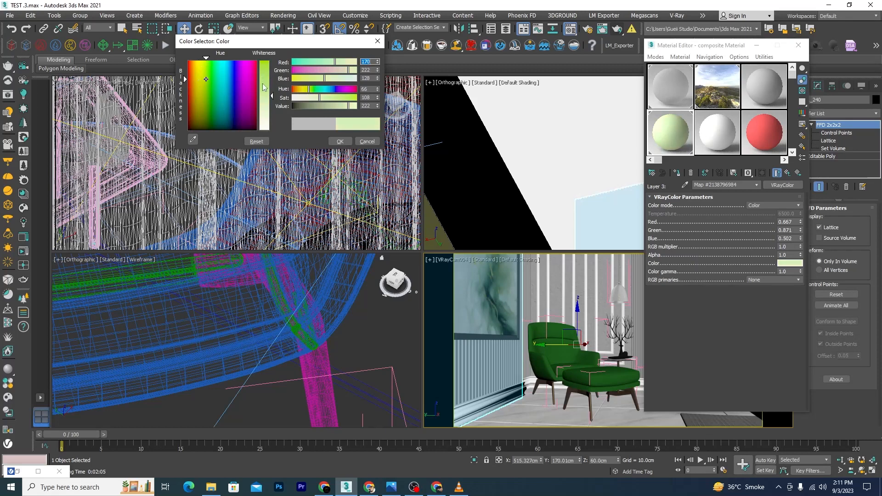
left_click_drag(272, 98, 271, 86)
left_click(340, 141)
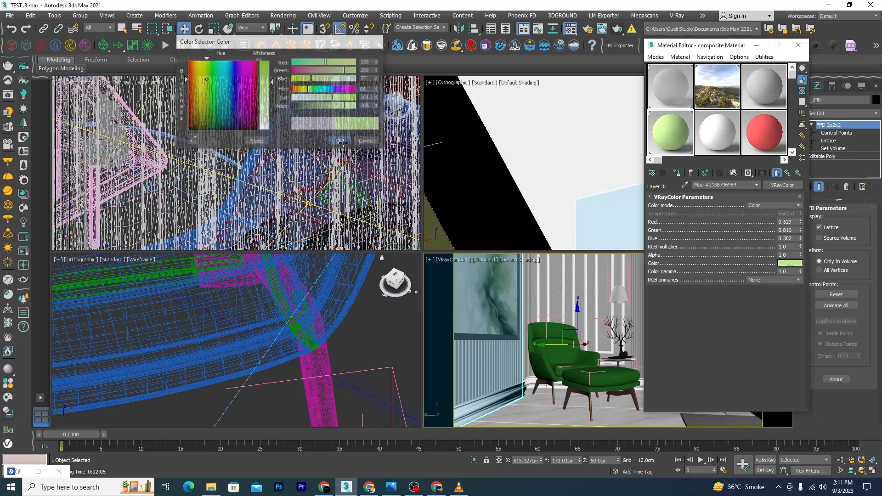
Mask Layer 2 of the Composite map with a VRayBitmap loading "download (3)" from the scretch texturs folder
left_click(788, 173)
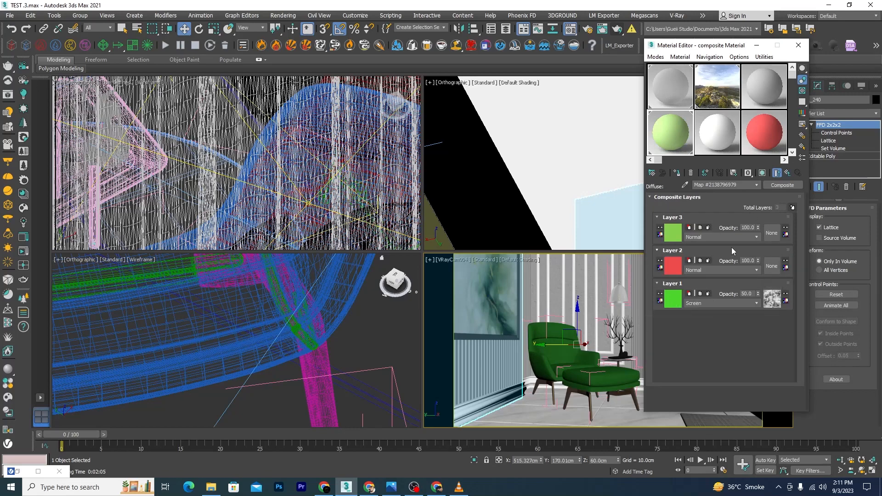
left_click(772, 266)
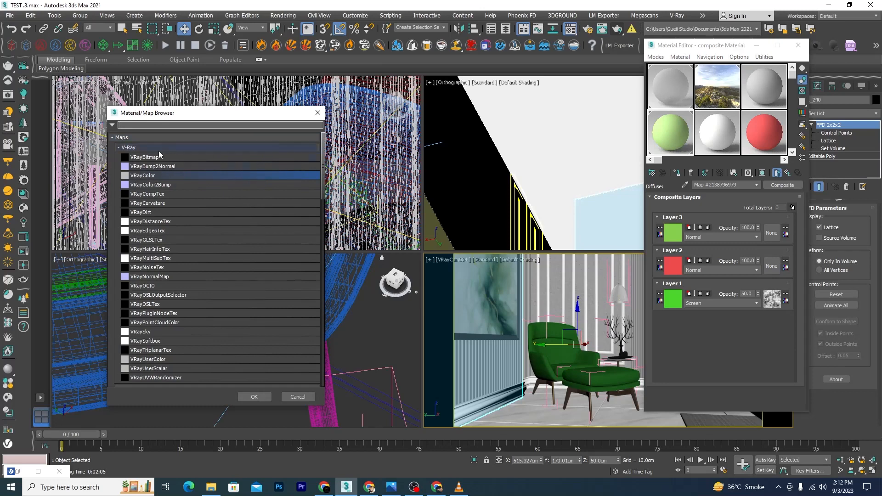
left_click(142, 146)
left_click(144, 156)
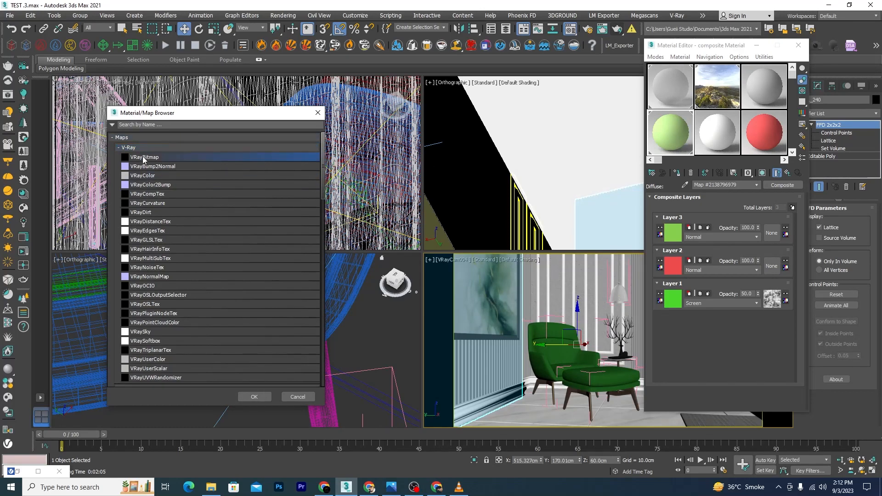
left_click(256, 396)
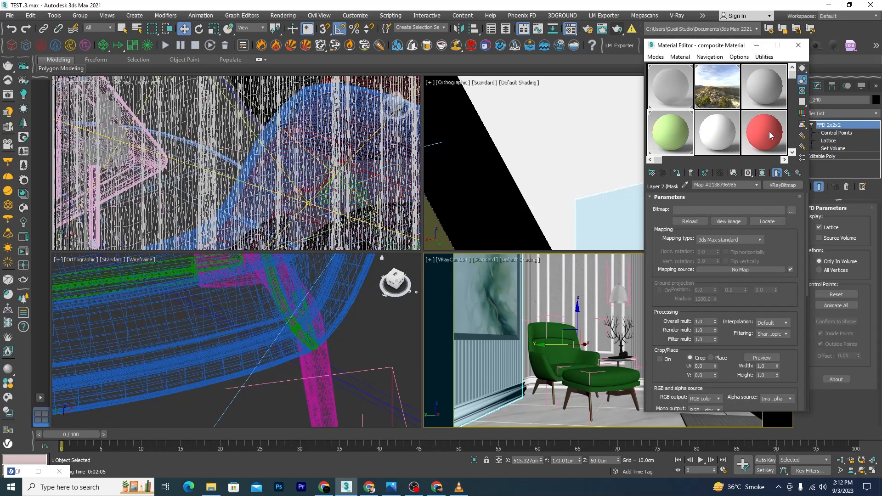
left_click(788, 208)
left_click(557, 133)
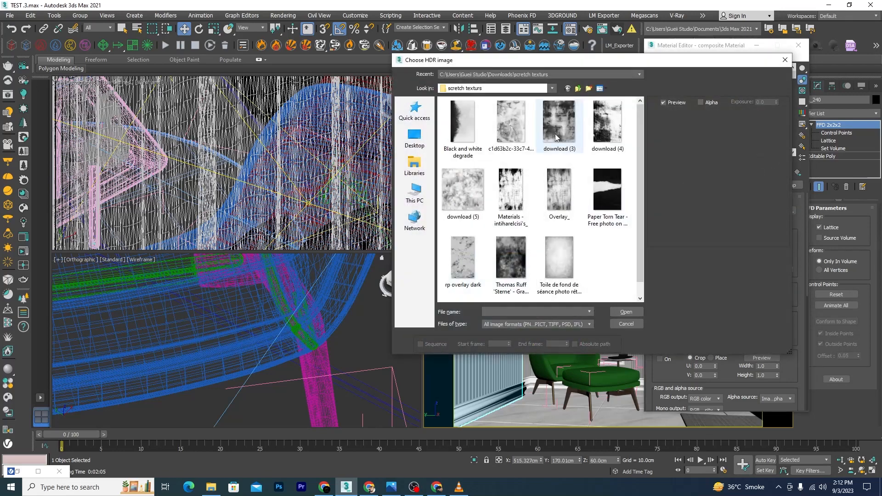
left_click(624, 313)
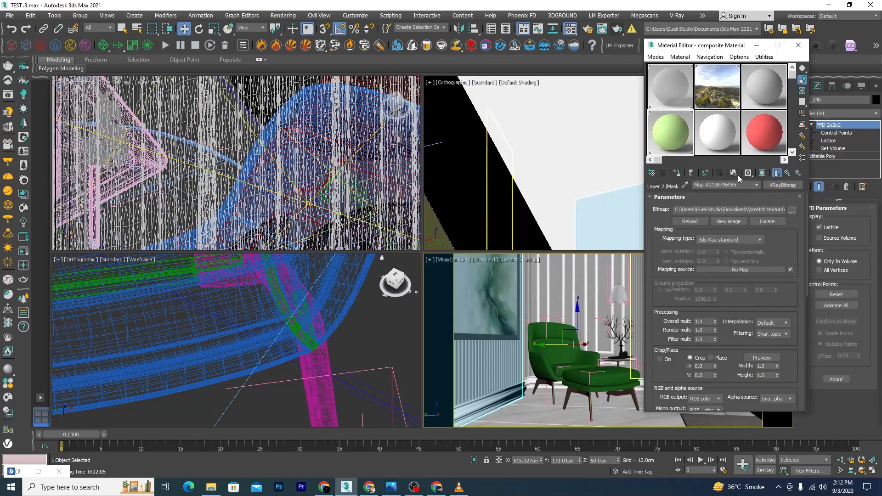
left_click(787, 173)
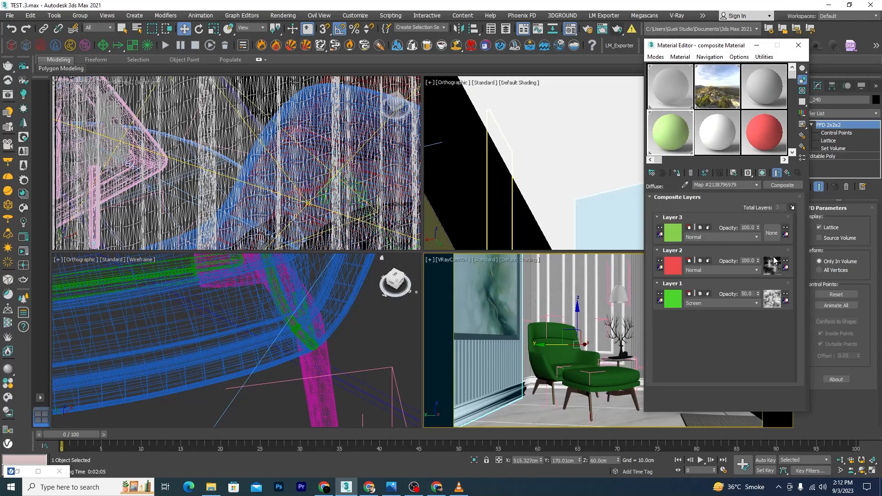
Mask Layer 3 with a VRayBitmap loading "Black and white degrade" from the scretch texturs folder
left_click(771, 233)
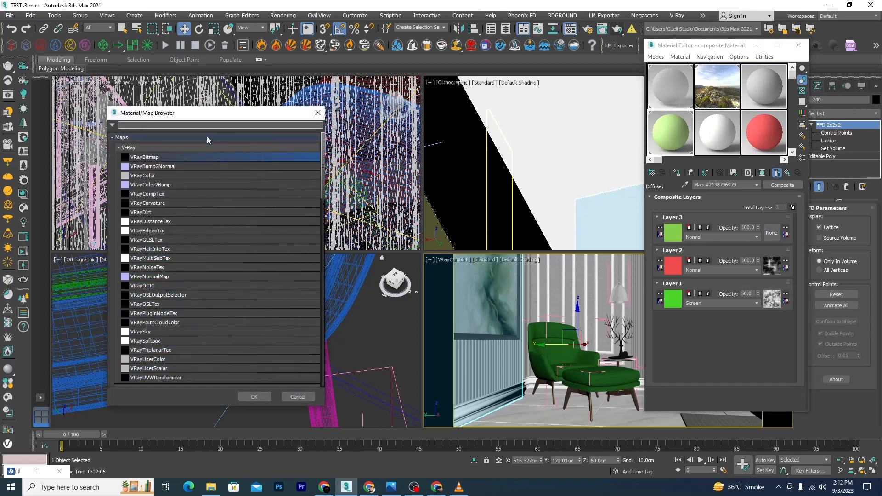
left_click(254, 396)
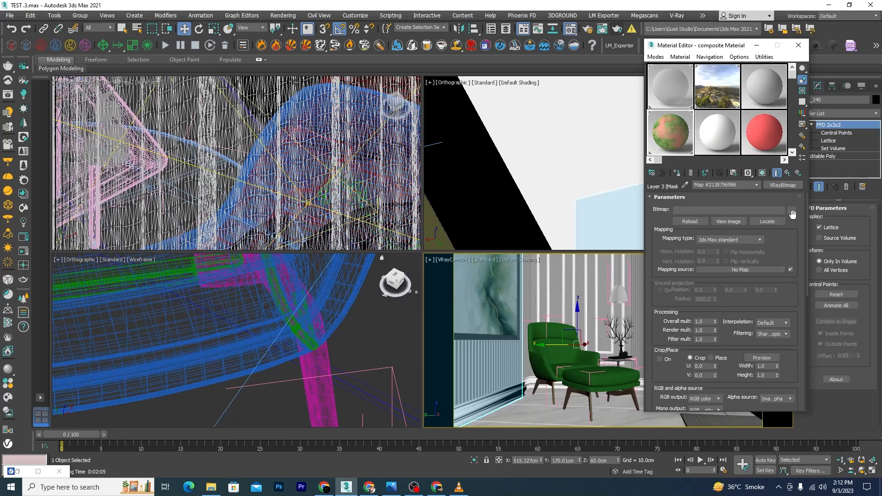
left_click(791, 210)
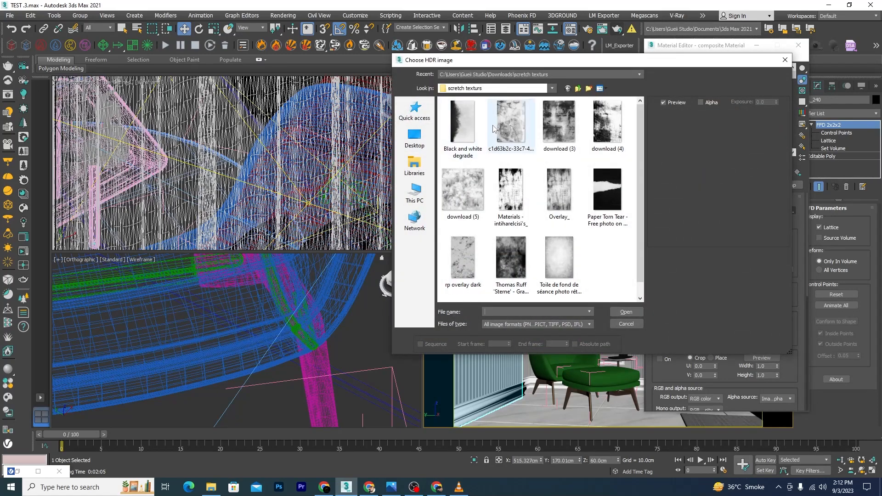
left_click(455, 129)
left_click(626, 312)
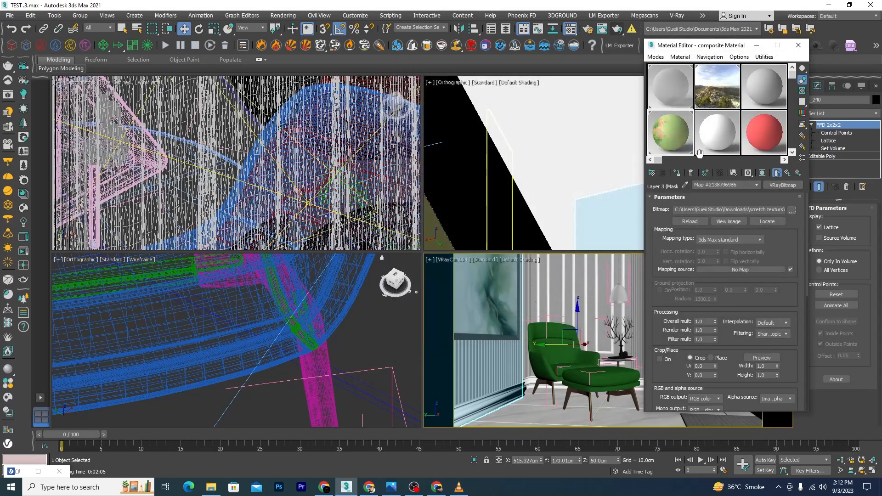
Check the composite material in an enlarged sample preview and start a new render of the armchair and footstool
double_click(670, 130)
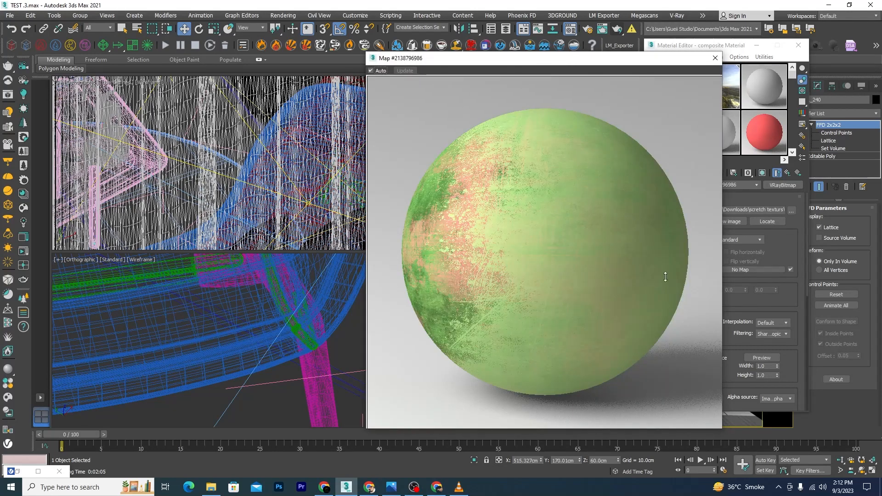
left_click(716, 57)
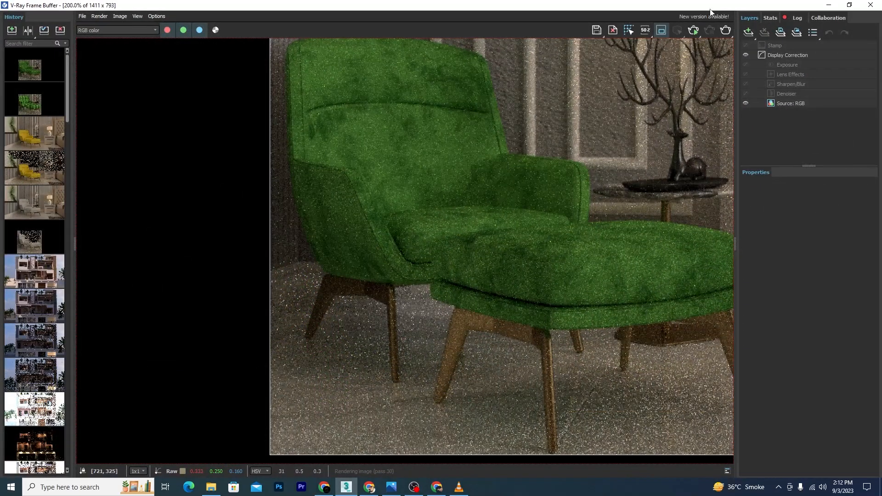
left_click(692, 30)
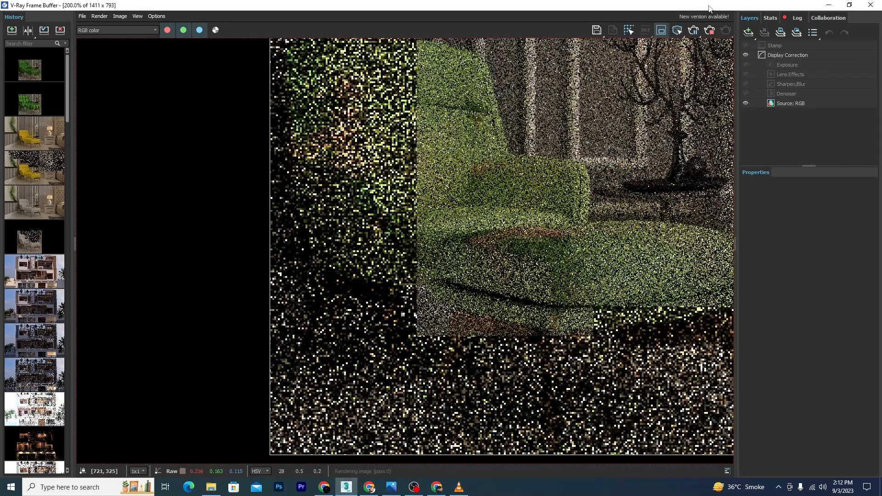
View the finished render enlarged and arrange the V-Ray Frame Buffer beside the Material Editor
left_click_drag(708, 5, 545, 25)
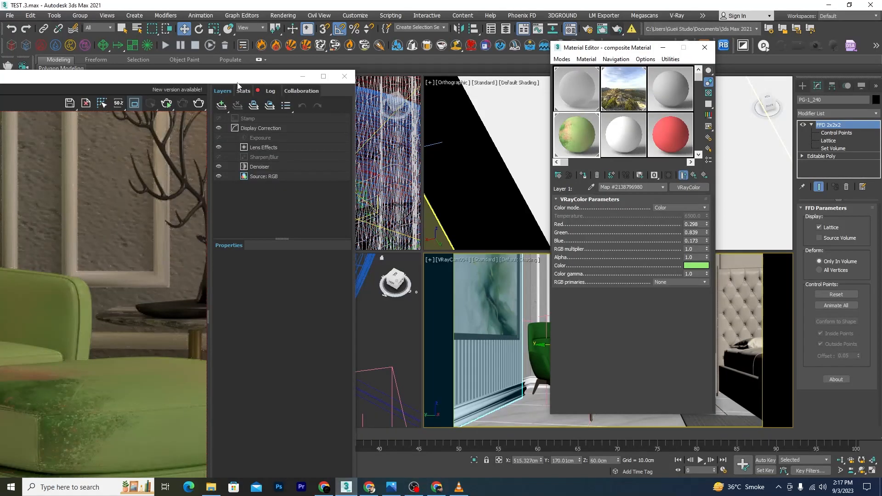
double_click(238, 77)
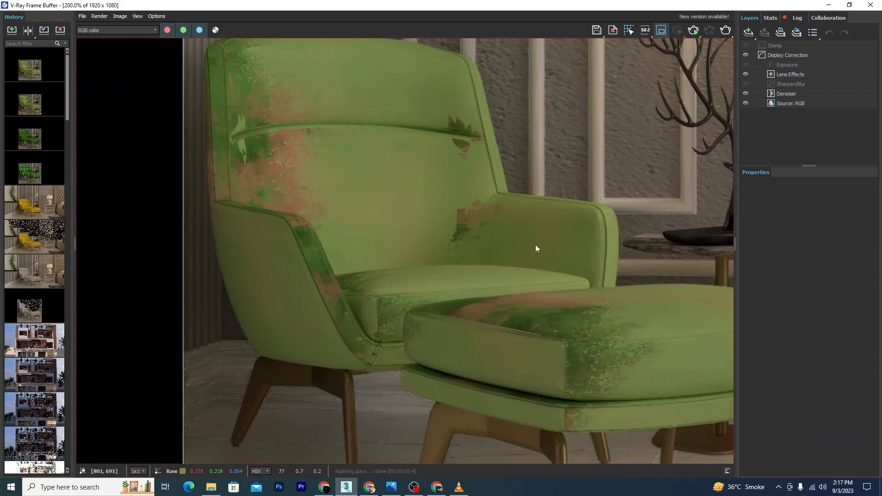
left_click_drag(551, 5, 303, 1)
left_click_drag(688, 6, 428, 34)
left_click_drag(642, 52, 728, 44)
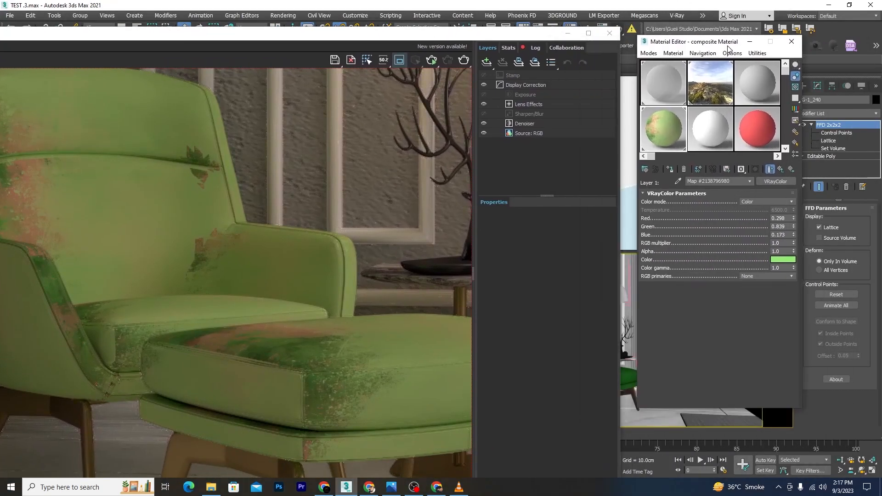
Replace Layer 1's VRayColor map with a VRayBitmap, discarding the old map
left_click(781, 168)
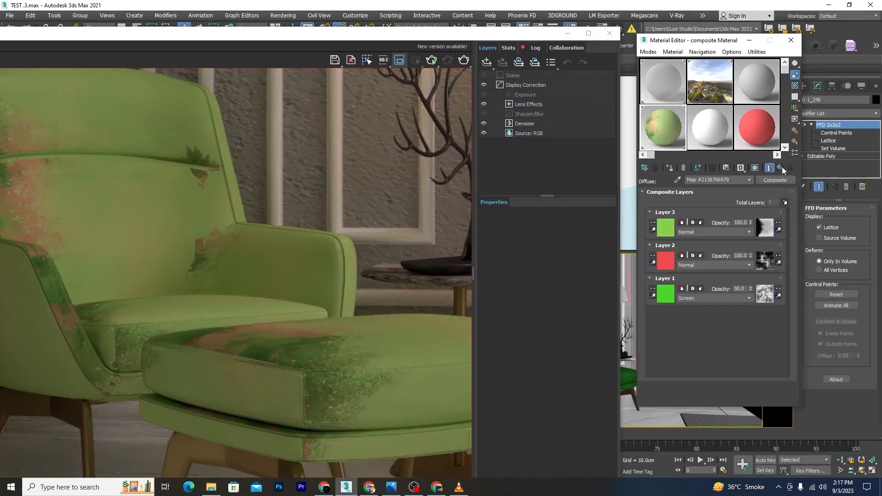
left_click(669, 295)
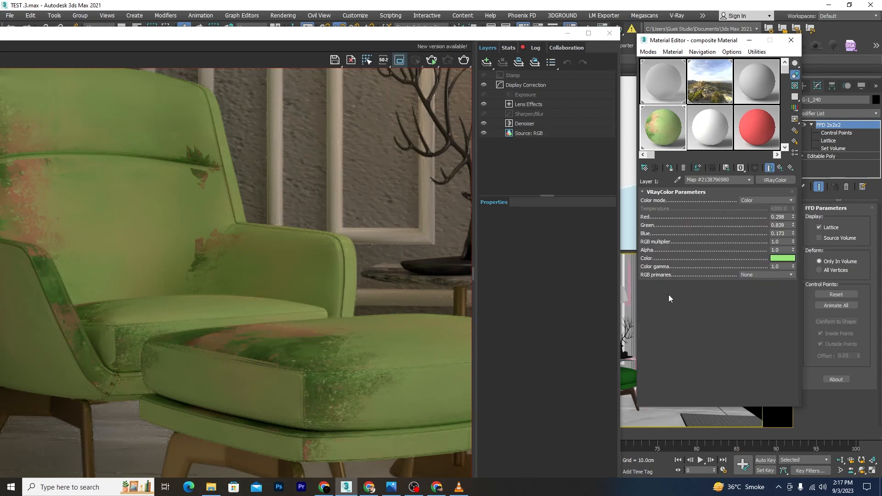
left_click(780, 180)
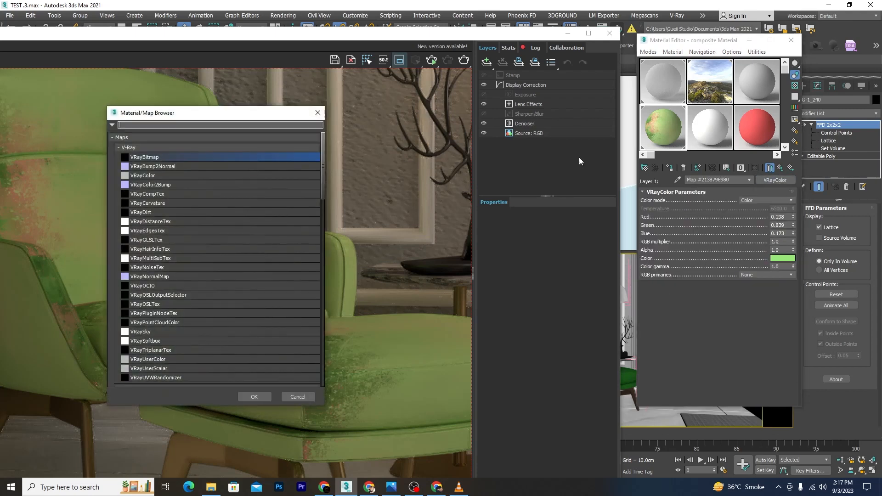
left_click(254, 396)
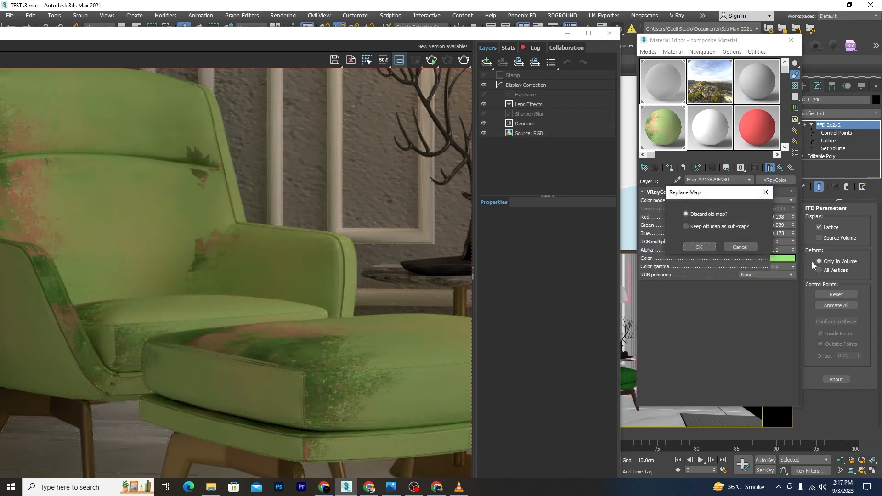
left_click(699, 247)
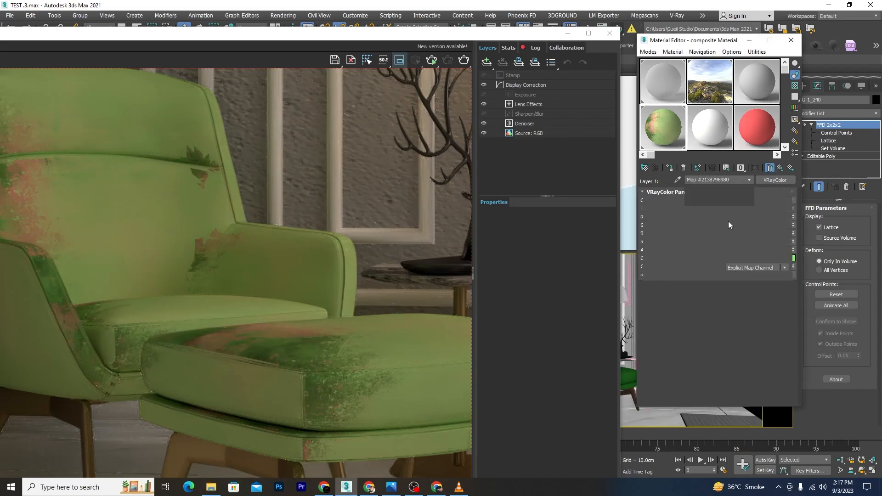
Load "58_canvas fabric texture-seamless" from the fabric folder into Layer 1's bitmap and return to the Composite layers
left_click(784, 206)
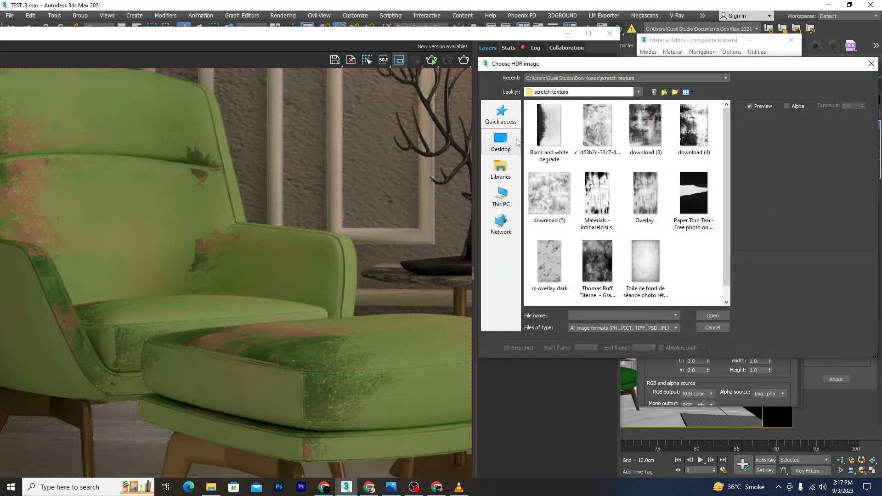
left_click(665, 93)
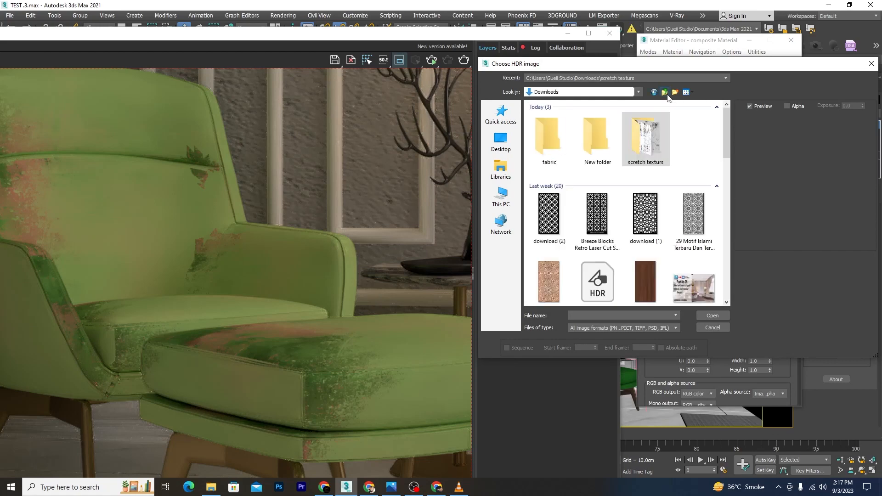
double_click(553, 133)
left_click(556, 120)
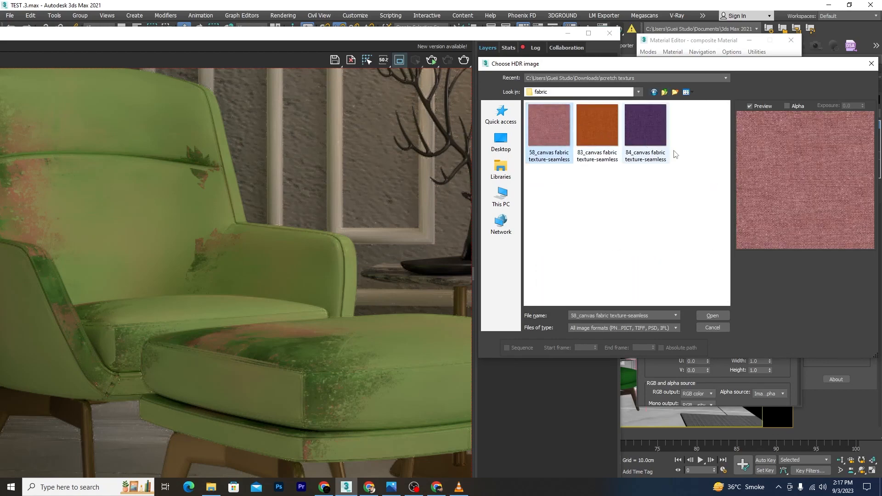
left_click(712, 316)
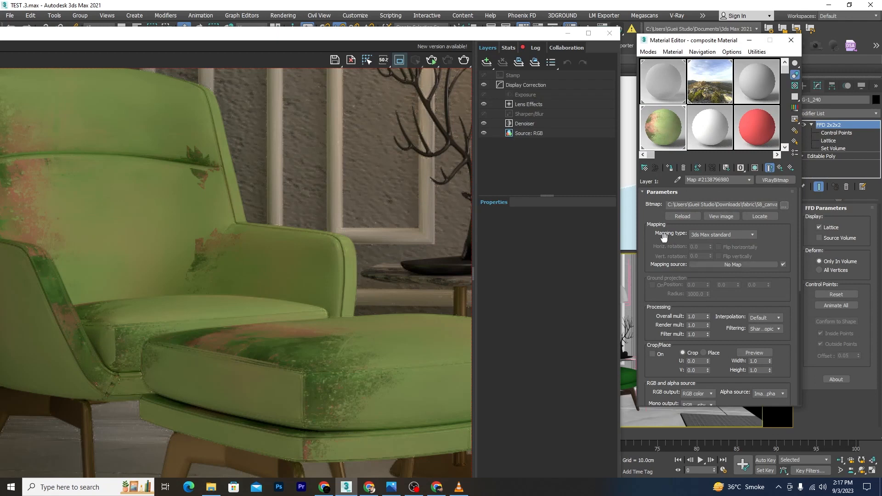
left_click(780, 167)
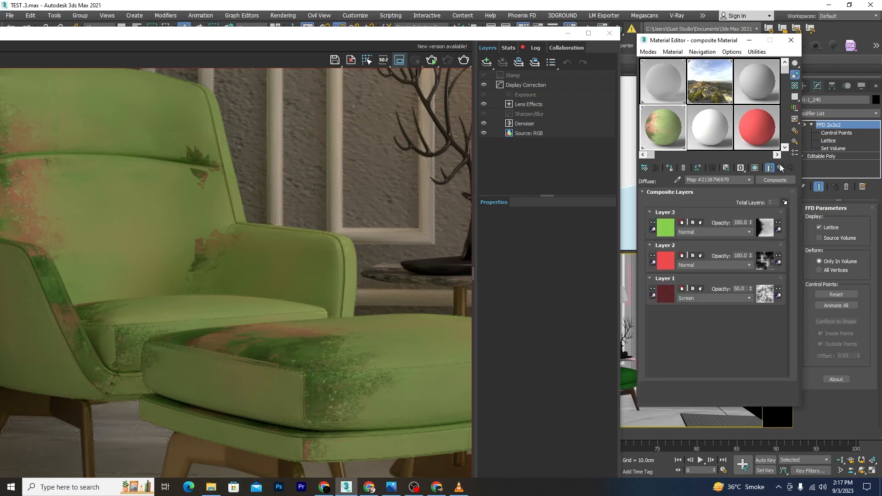
Replace Layer 2's VRayColor with a VRayBitmap loading "83_canvas fabric texture-seamless", discarding the old map
left_click(673, 261)
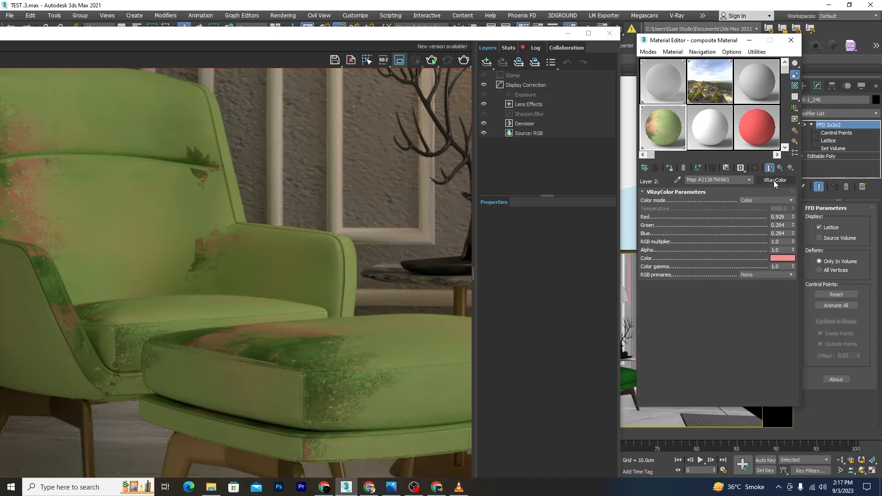
left_click(775, 180)
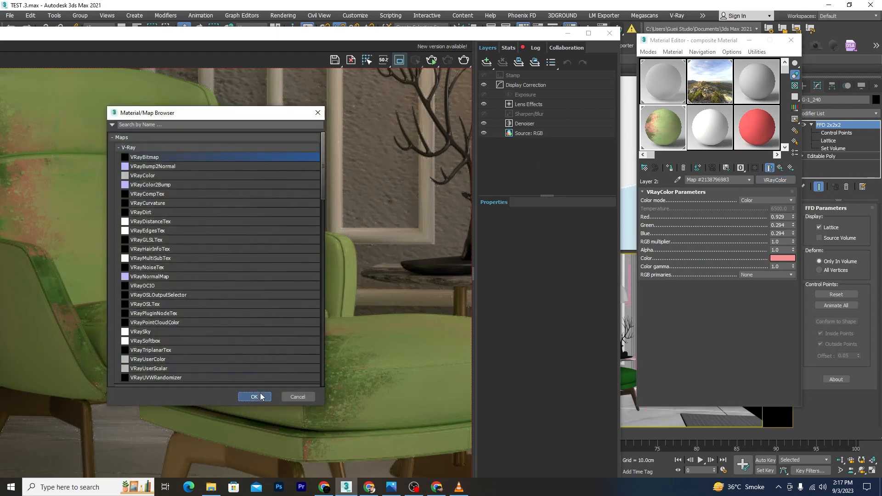
left_click(260, 397)
left_click(699, 249)
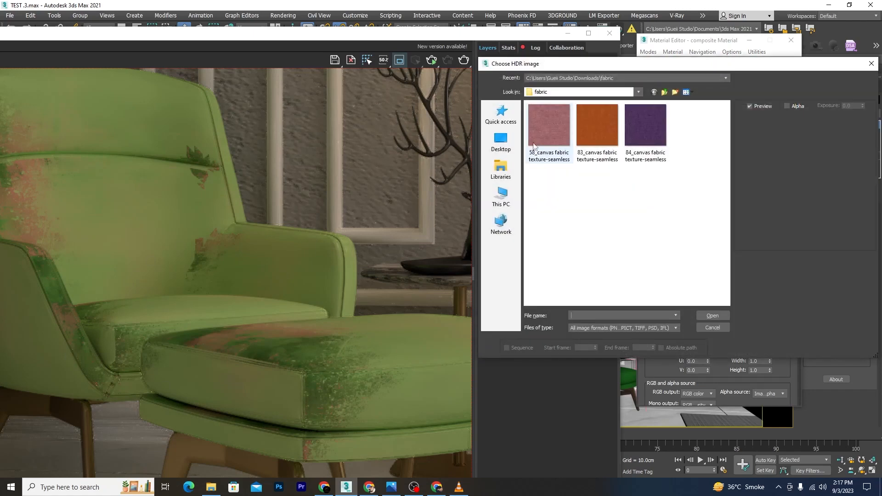
left_click(597, 126)
left_click(712, 315)
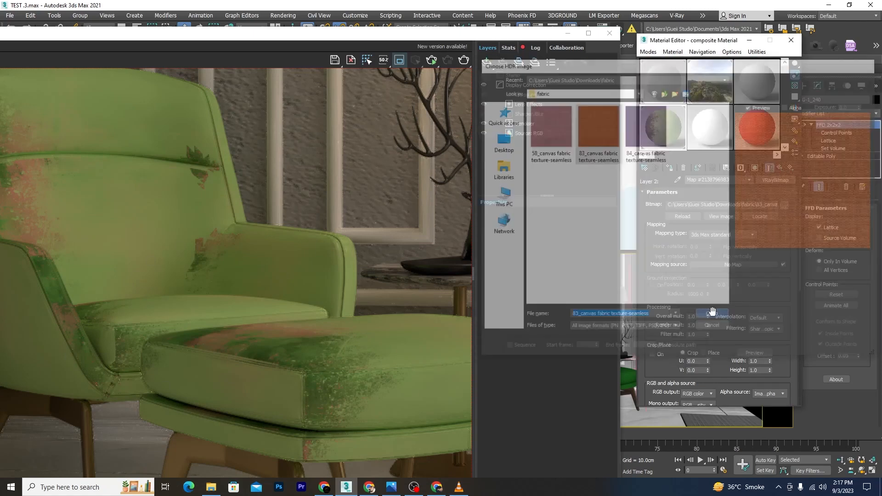
left_click(781, 169)
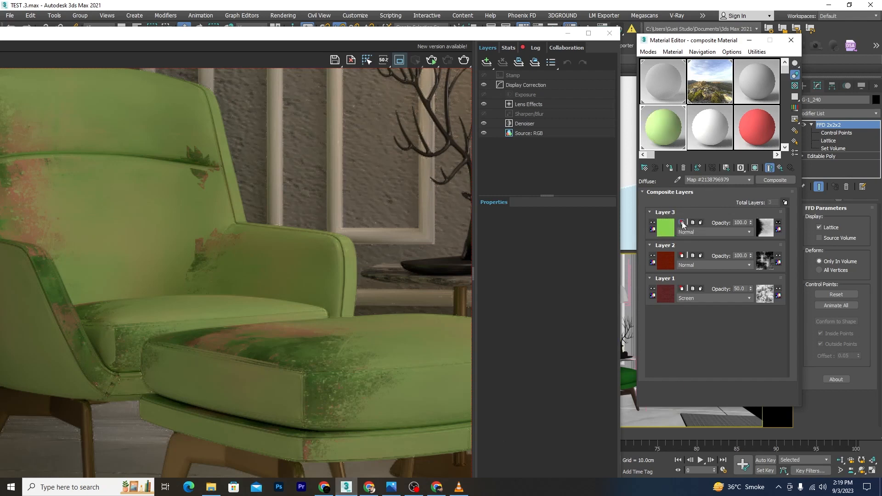
Delete Layer 3 from the Composite map and set Layer 1's blending mode to Normal
left_click(682, 223)
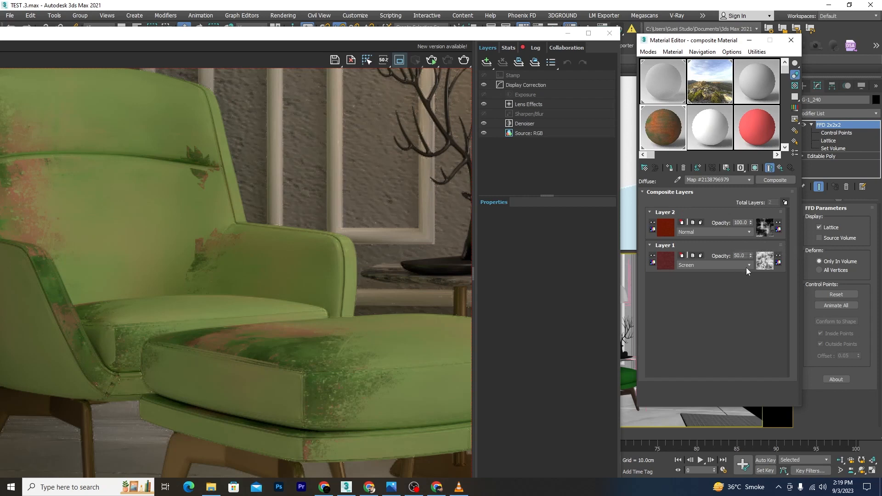
left_click(733, 265)
left_click(702, 273)
Clear the mask map from Layer 1 of the Composite map
right_click(766, 262)
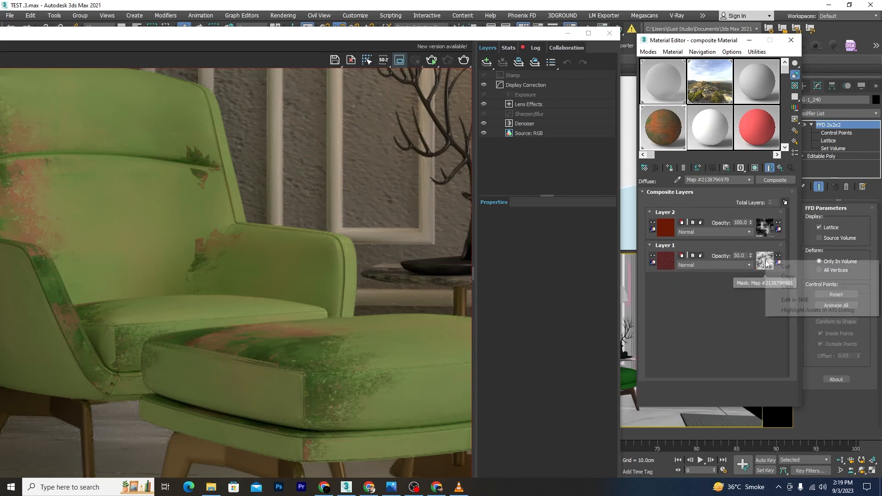
left_click(788, 287)
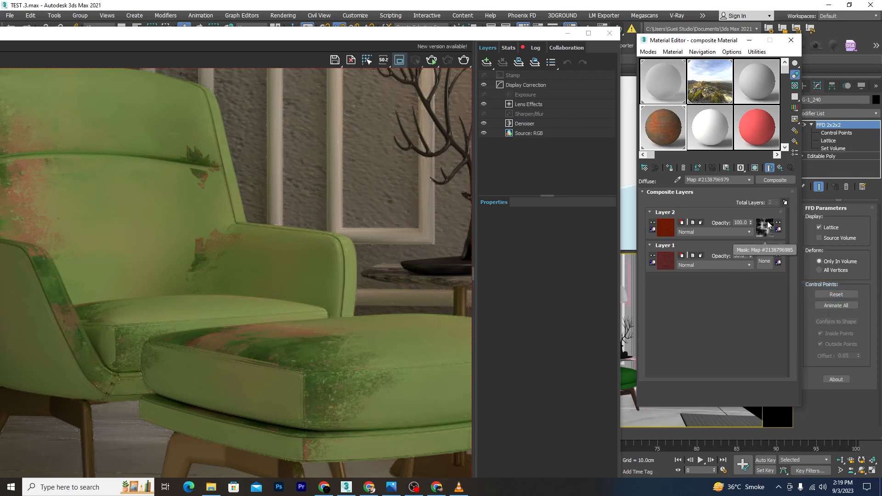
Clear the mask map from Layer 2 of the Composite map
right_click(766, 226)
left_click(792, 250)
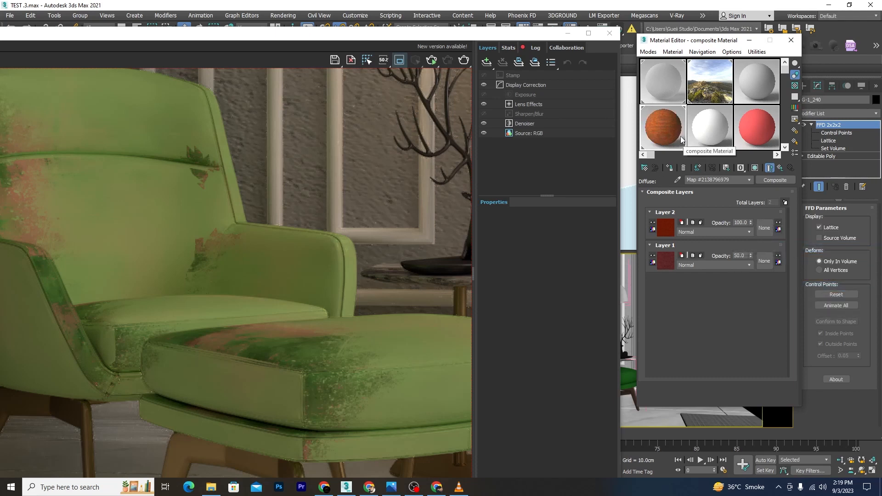
left_click(737, 231)
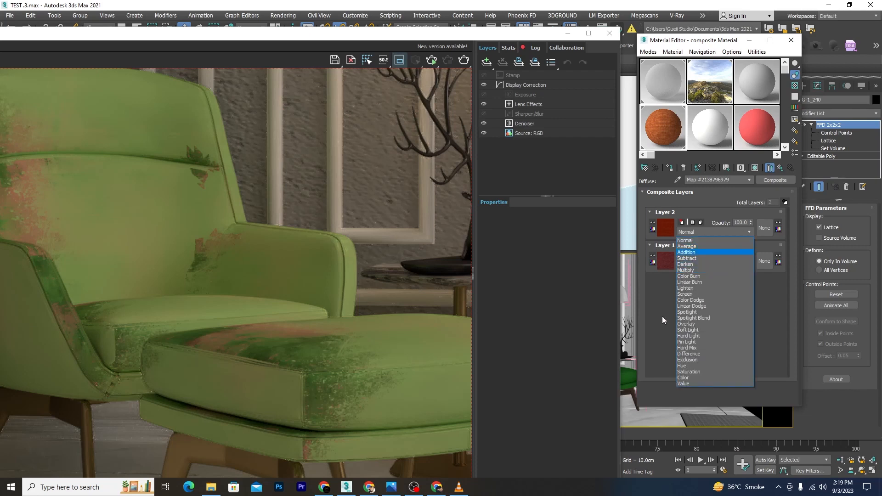
Start an interactive render of the armchair and footstool and examine the unmasked fabric in the frame buffer
left_click(387, 40)
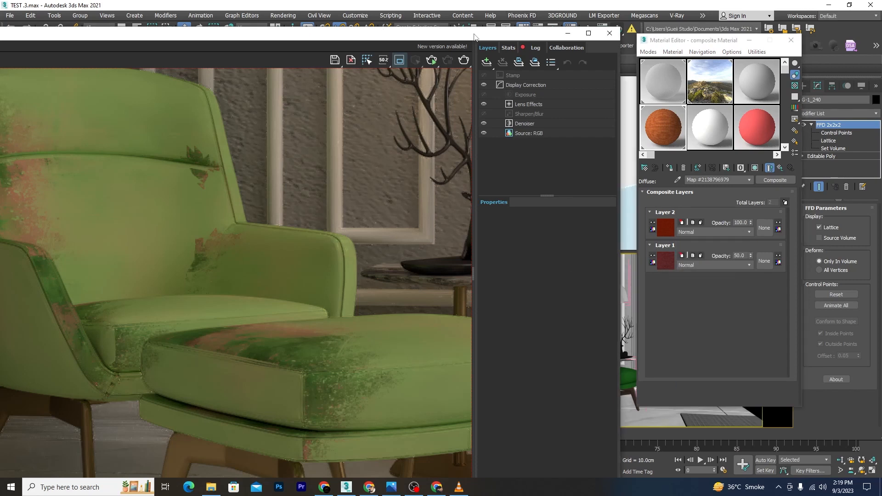
left_click_drag(470, 39, 490, 13)
left_click(449, 33)
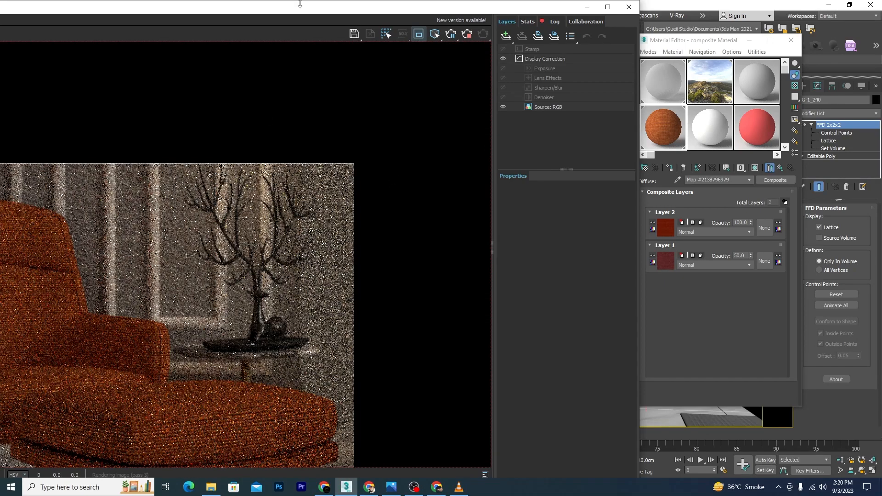
left_click_drag(303, 2, 304, 12)
double_click(290, 18)
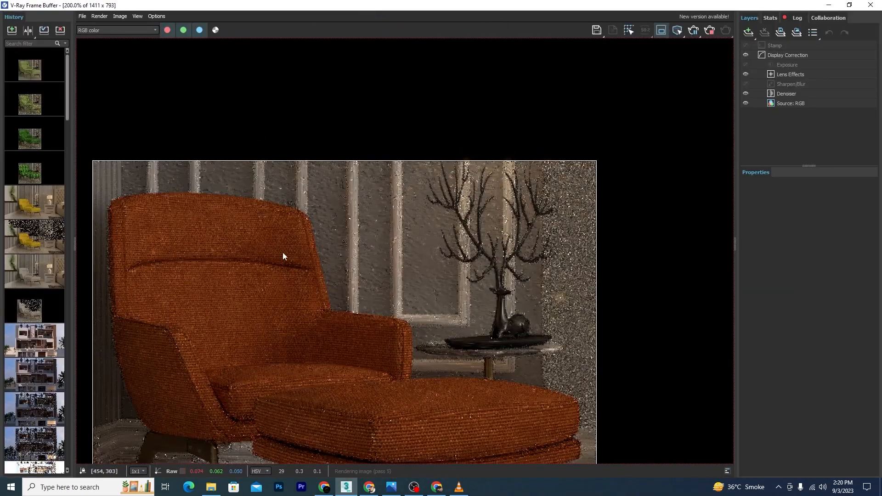
scroll(304, 384, "up", 3)
scroll(366, 256, "down", 5)
scroll(363, 291, "up", 3)
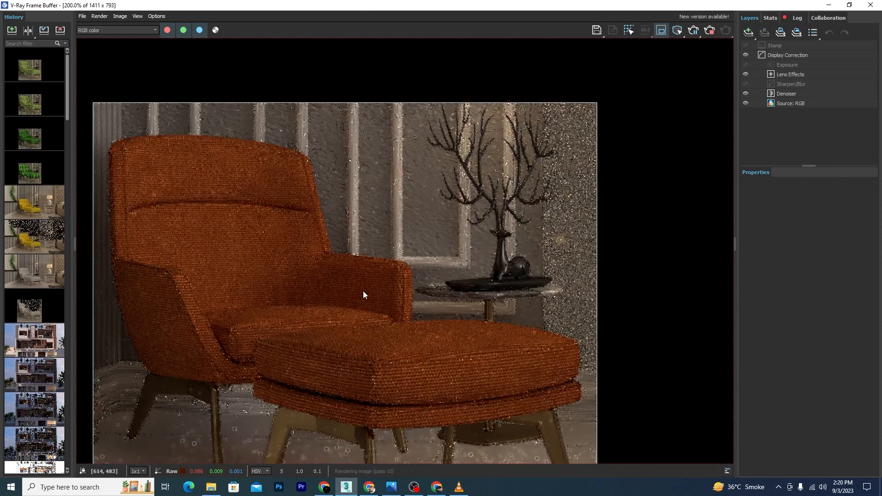
double_click(572, 6)
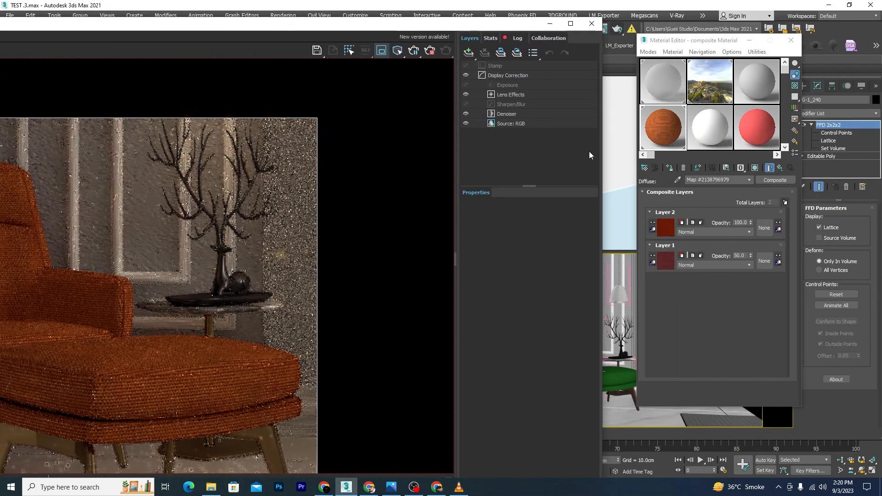
Set Layer 2's blending mode to Multiply with an opacity of 40 and check the rendered fabric
left_click(747, 231)
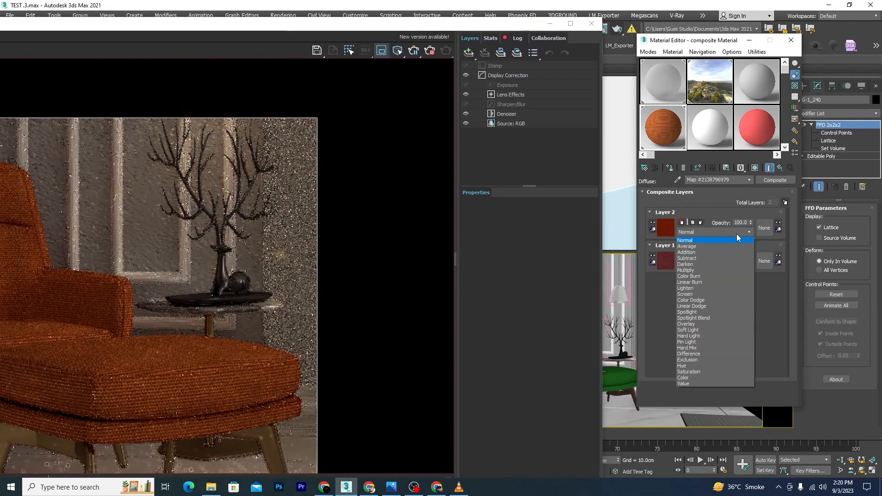
left_click(688, 269)
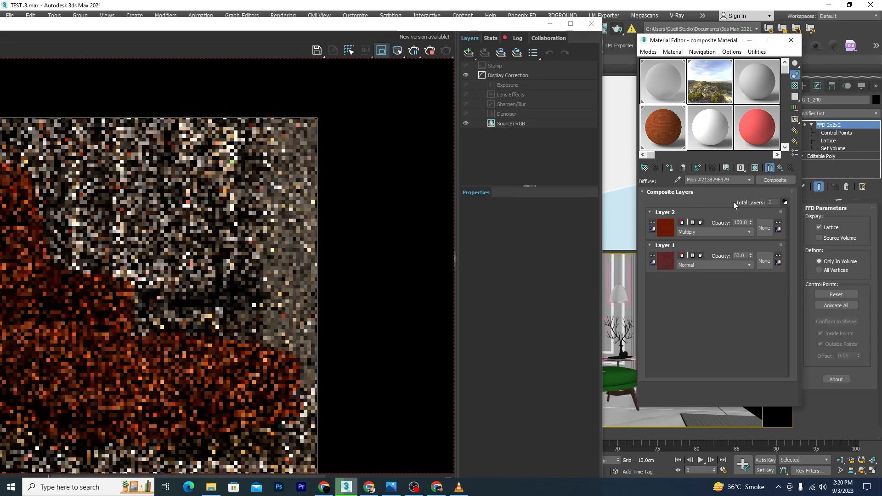
double_click(744, 223)
type("4")
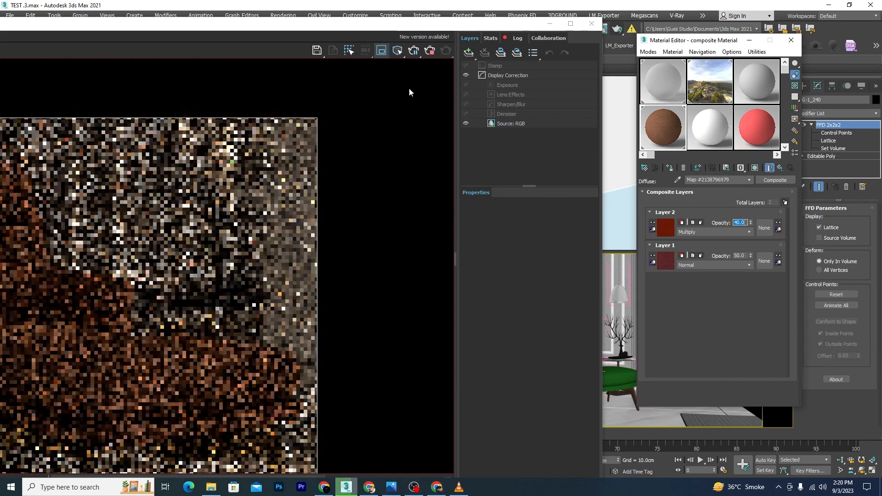
left_click_drag(299, 31, 350, 18)
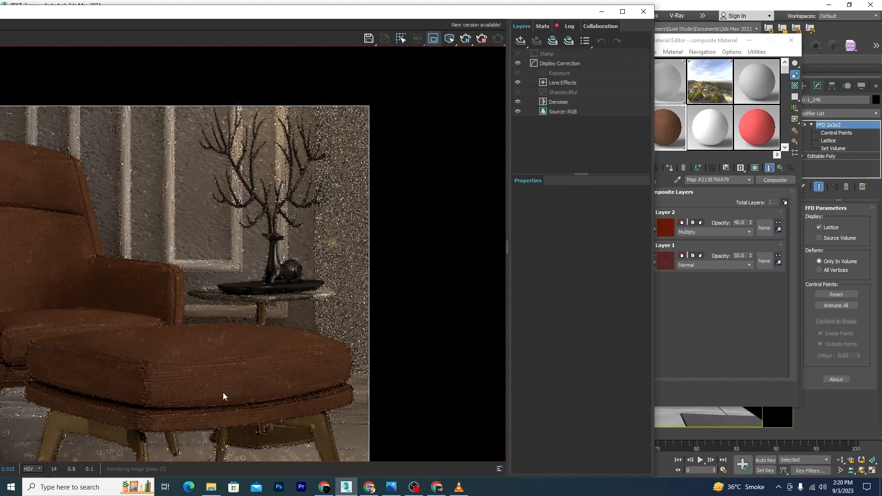
Change Layer 2's blending mode to Screen with an opacity of 60 and check the rendered armchair
left_click(745, 234)
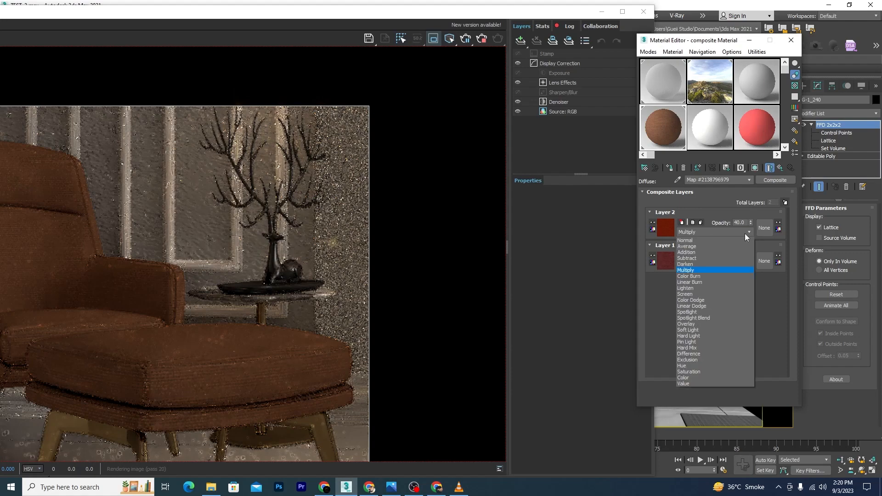
left_click(689, 294)
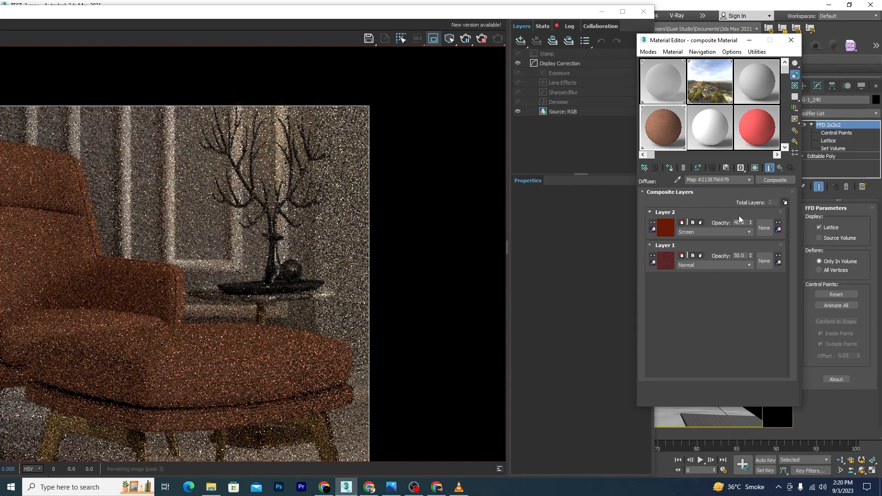
left_click_drag(745, 223, 727, 220)
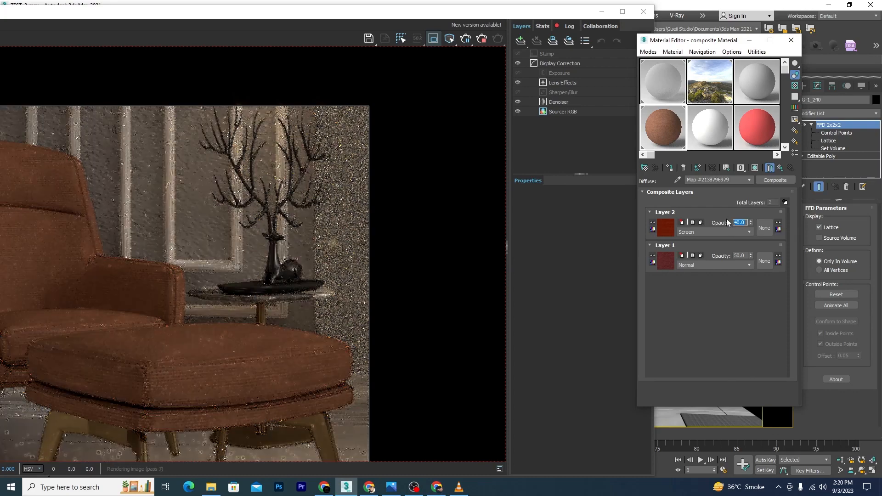
type("60")
key("Return")
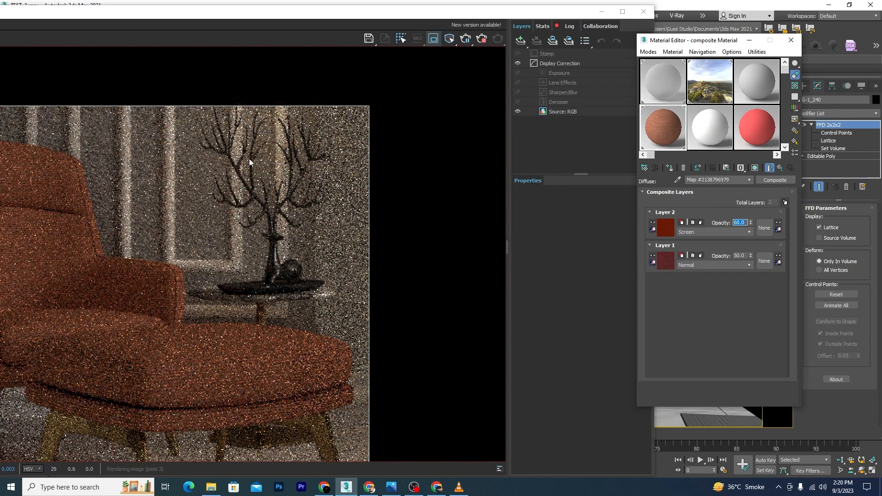
double_click(299, 17)
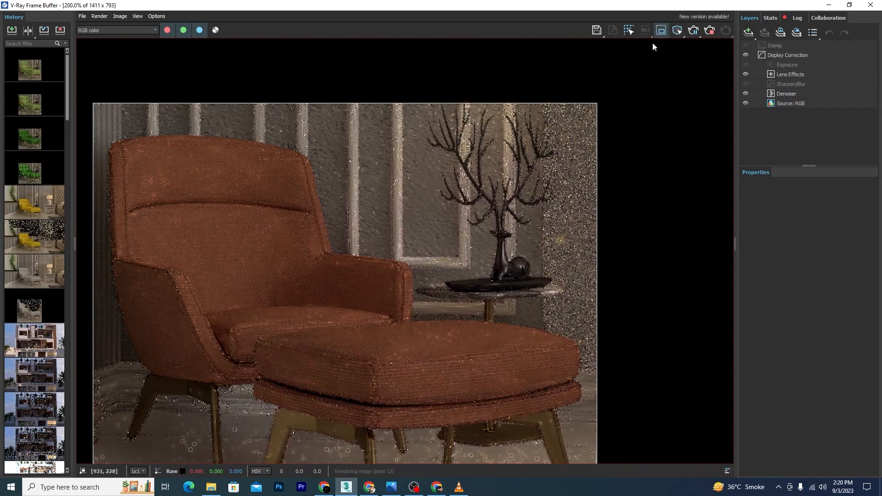
left_click_drag(573, 17, 385, 19)
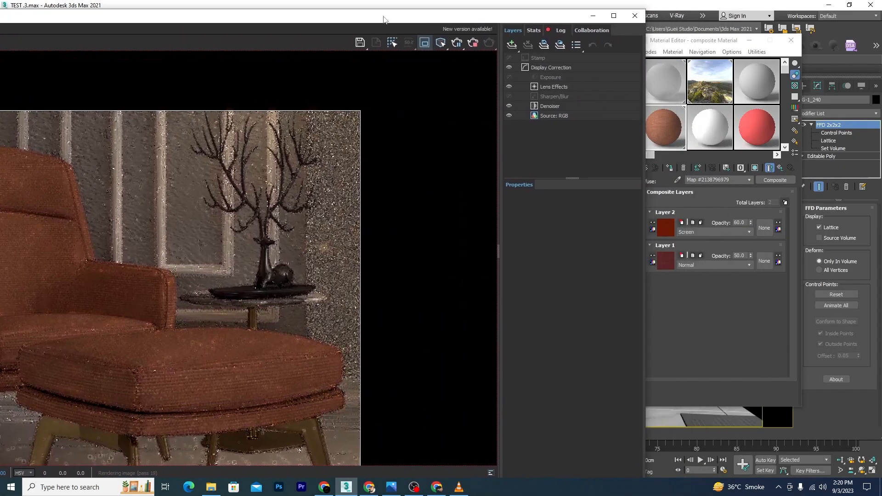
Lower Layer 2's opacity to 10
double_click(740, 223)
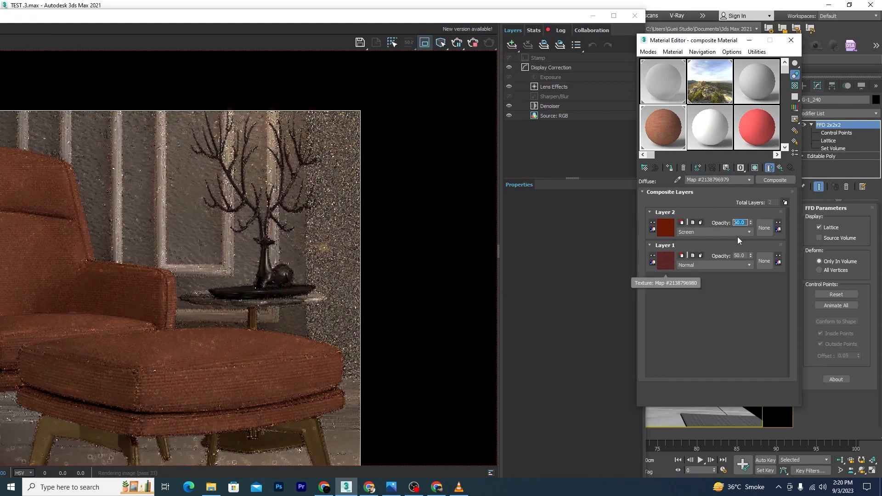
type("10")
key("Return")
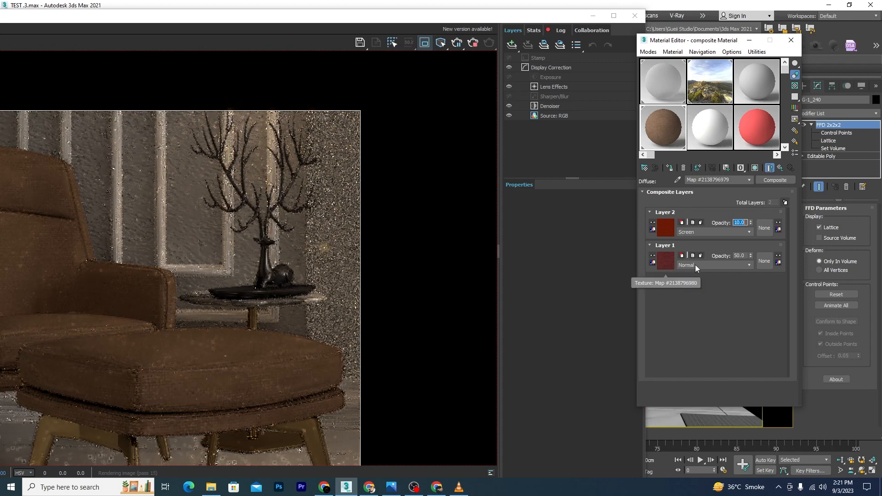
Set Layer 1's opacity to 100 and Layer 2's opacity to 50, checking the render between the changes
key("Tab")
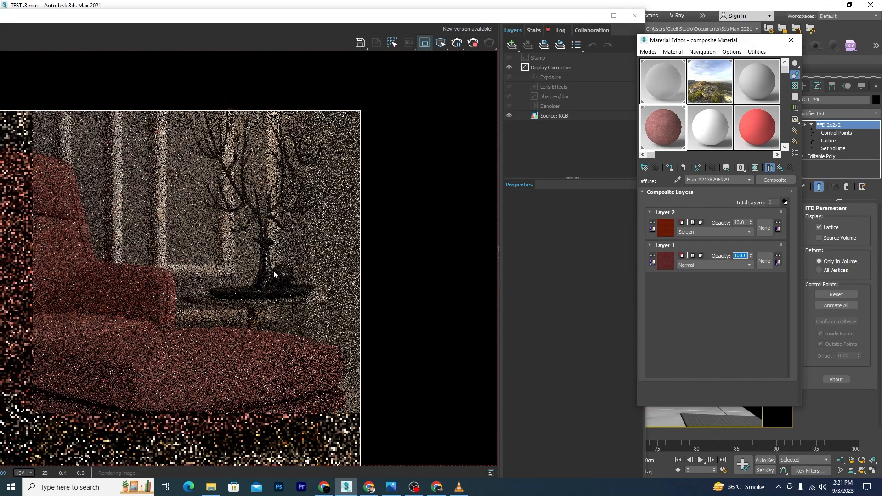
left_click_drag(323, 20, 368, 13)
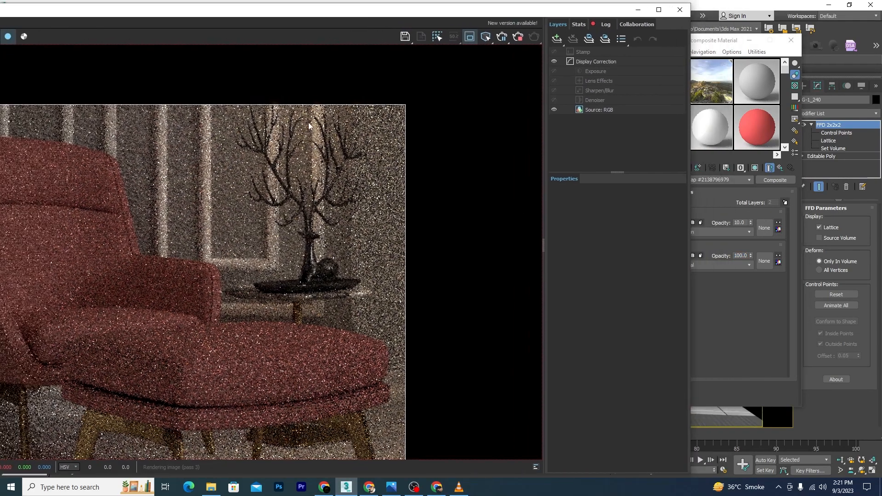
left_click_drag(354, 73, 535, 41)
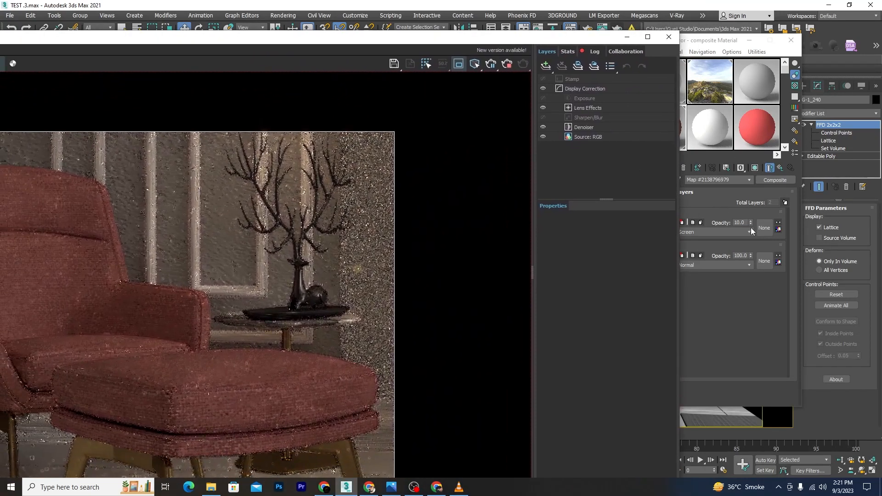
left_click(721, 222)
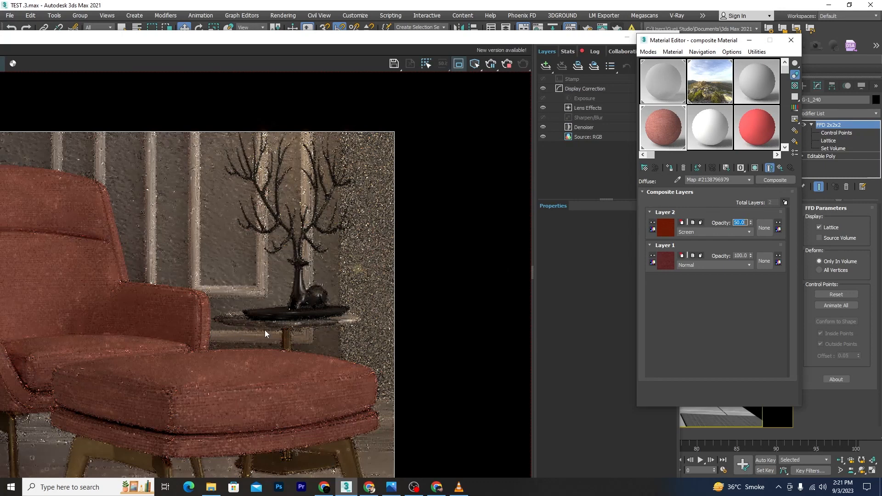
Add a VRayBitmap as Layer 1's mask, loading "download (5)" from the "scretch texturs" folder
left_click(764, 262)
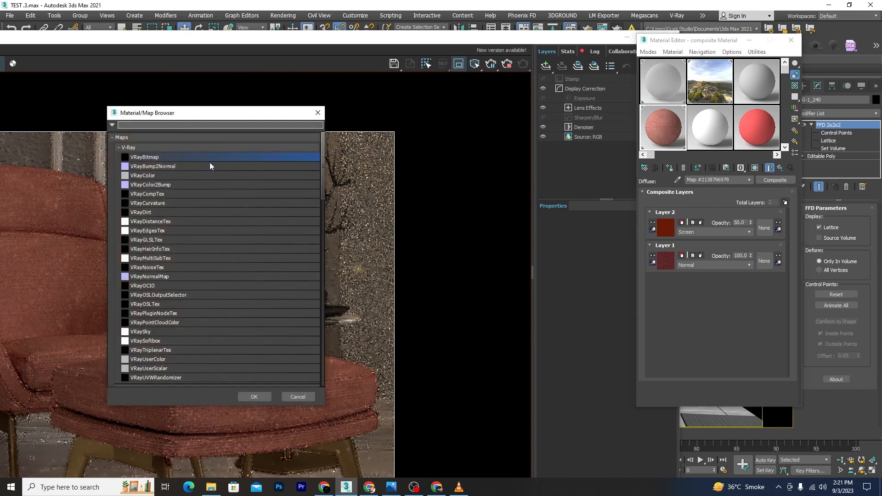
left_click(256, 397)
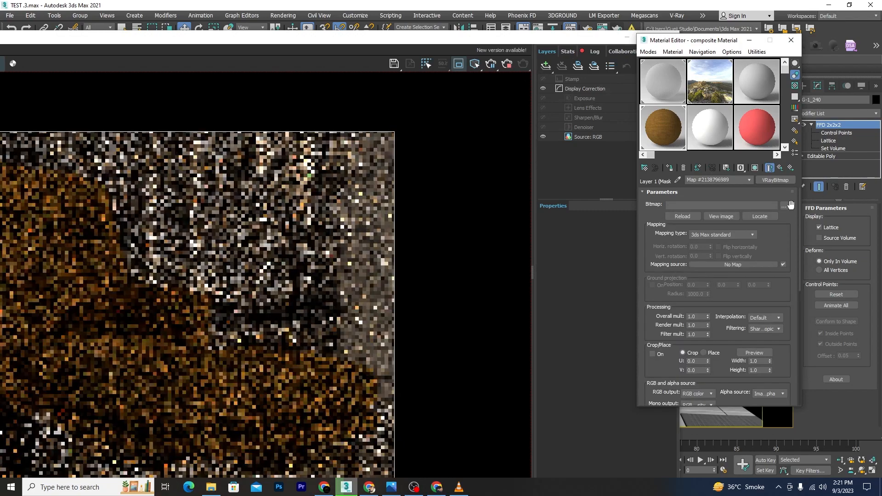
left_click(788, 204)
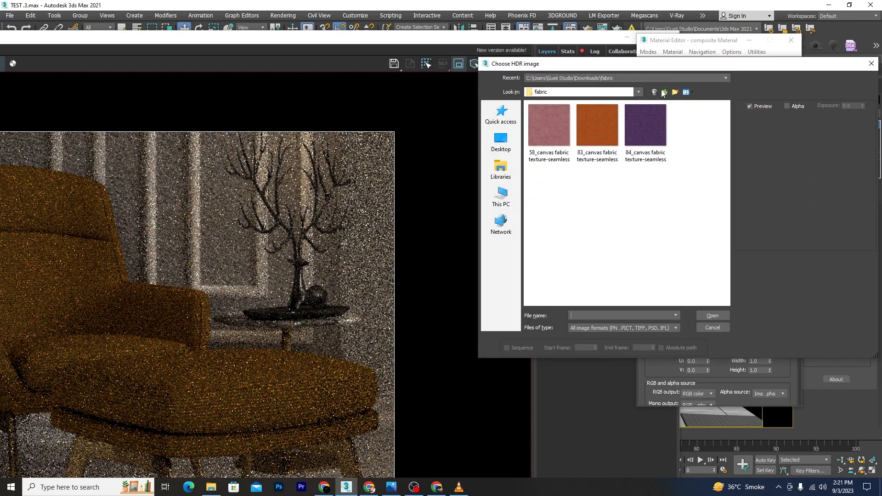
left_click(664, 92)
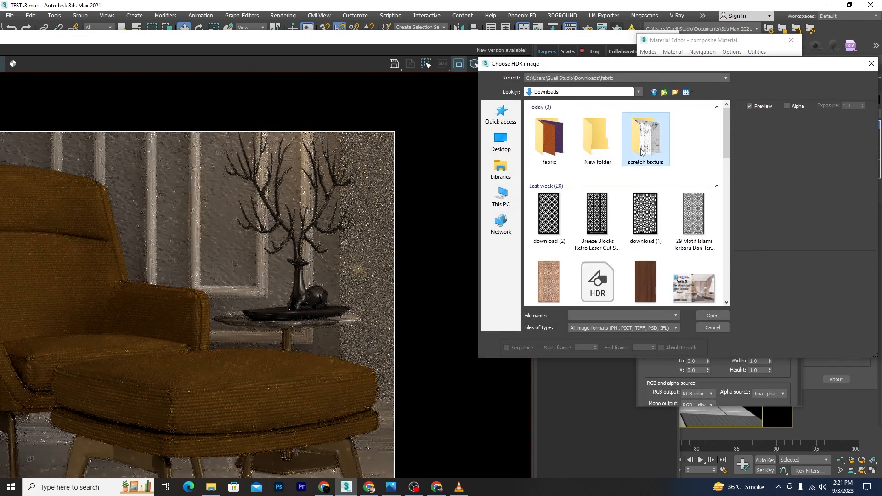
double_click(642, 152)
left_click(547, 194)
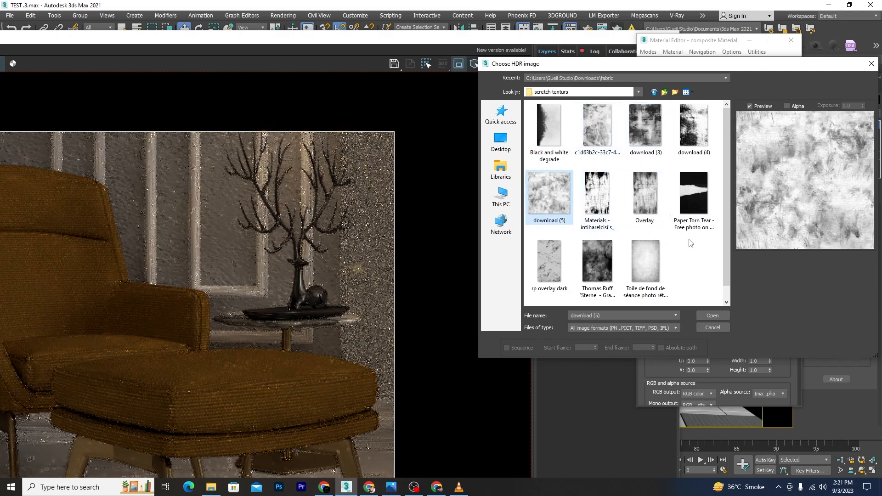
left_click(710, 316)
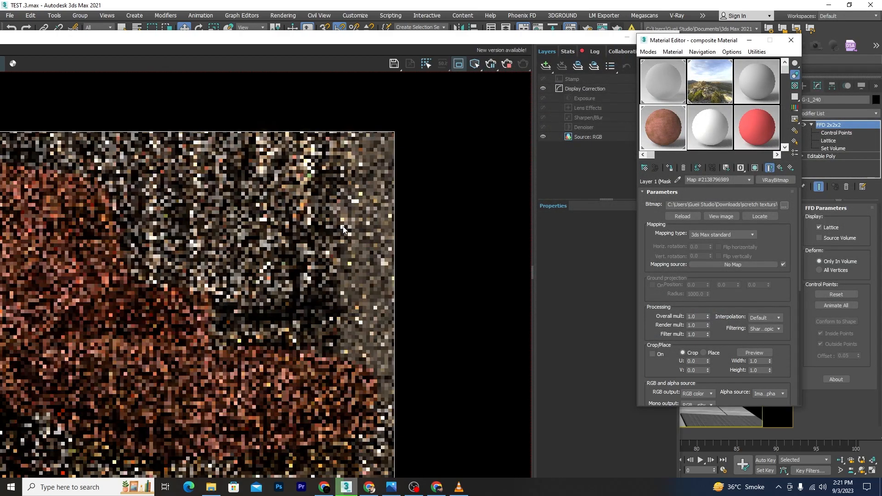
Return to the Composite layers and examine the mask's effect on the armchair and footstool in the render
left_click_drag(339, 40, 400, 11)
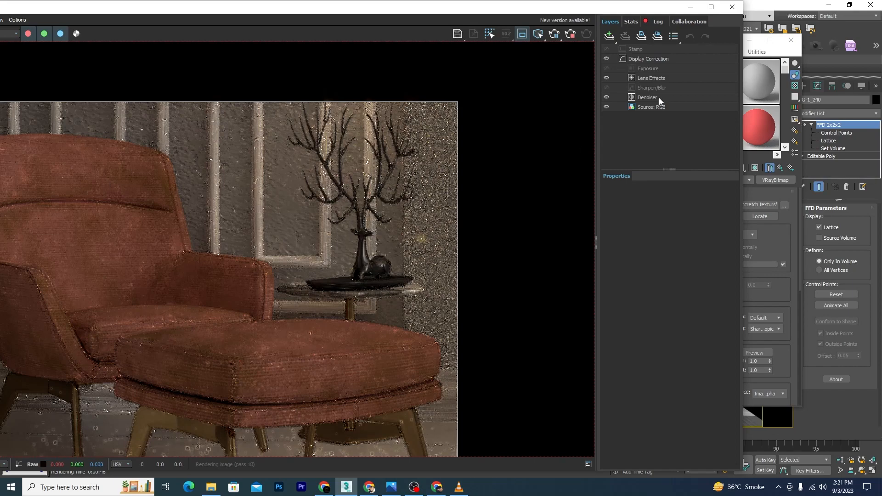
left_click_drag(652, 10, 517, 59)
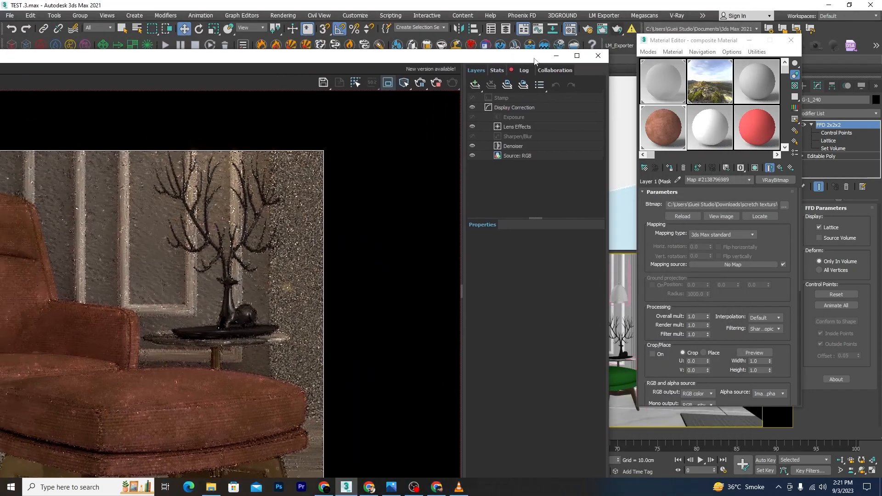
left_click(779, 167)
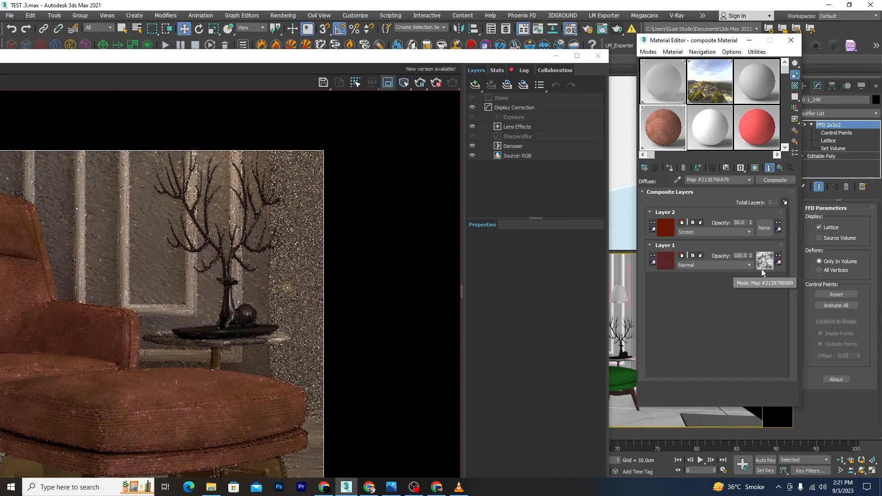
left_click_drag(233, 55, 301, 52)
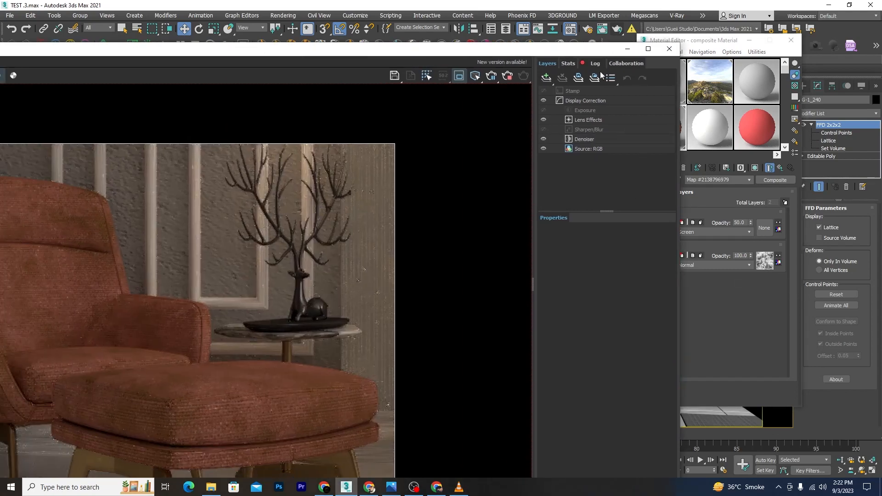
left_click_drag(593, 56, 528, 59)
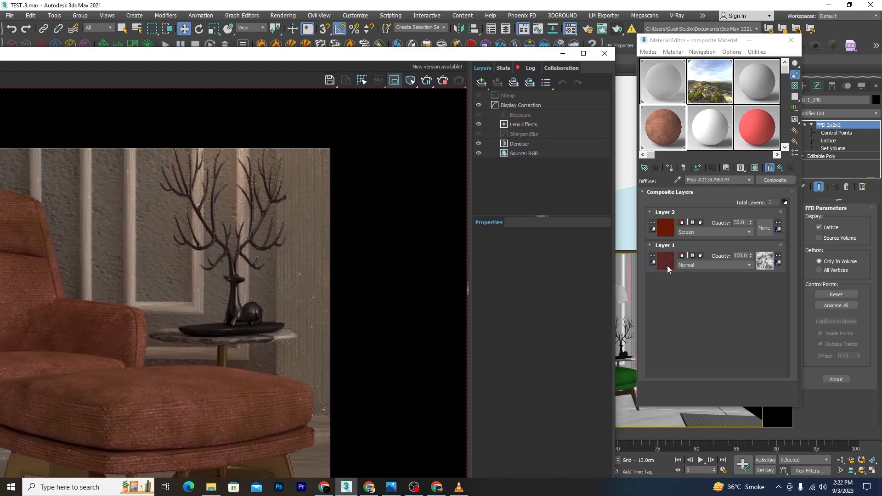
left_click_drag(293, 58, 416, 31)
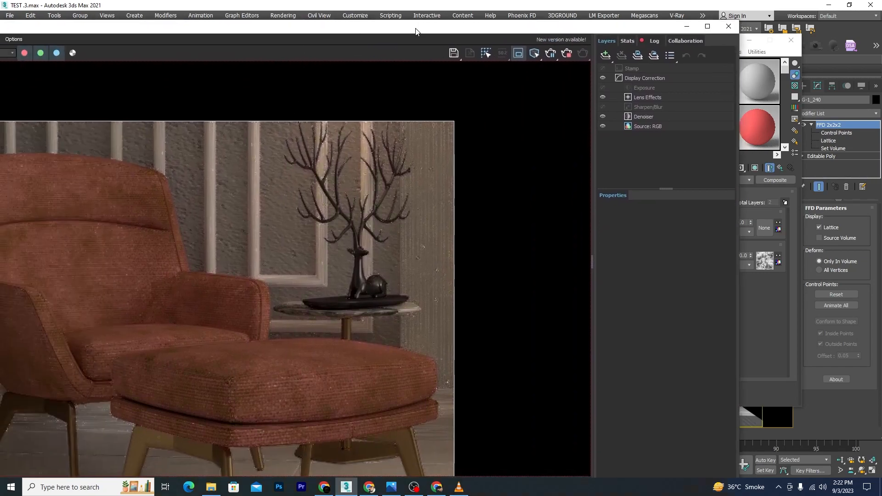
Add a VRayBitmap as Layer 2's mask, loading "Materials - intiharelcisi's_" from the "scretch texturs" folder
left_click_drag(549, 29, 365, 93)
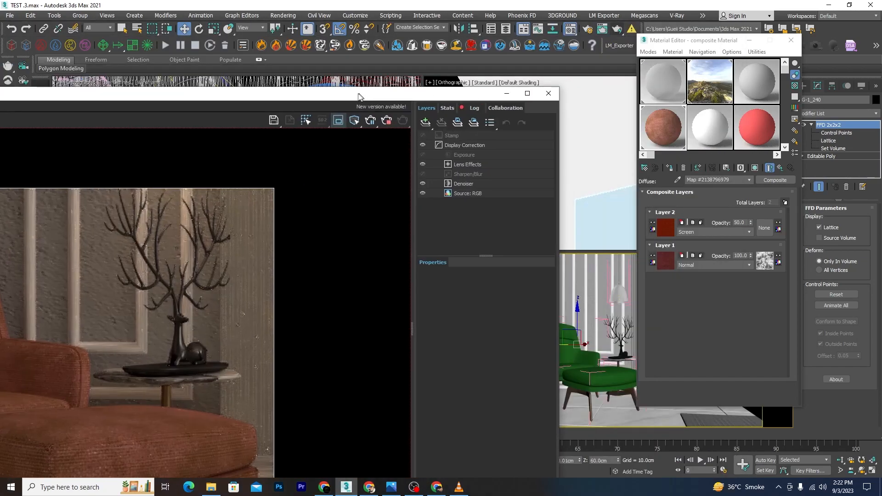
left_click(764, 228)
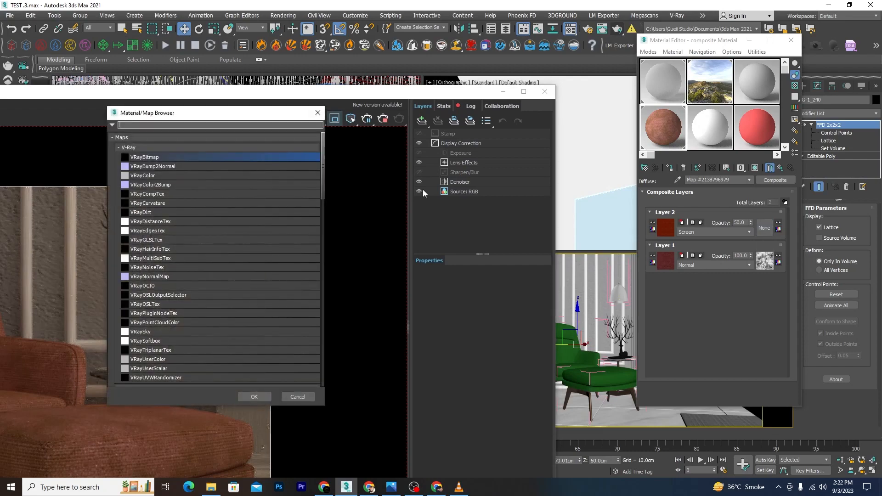
left_click(255, 396)
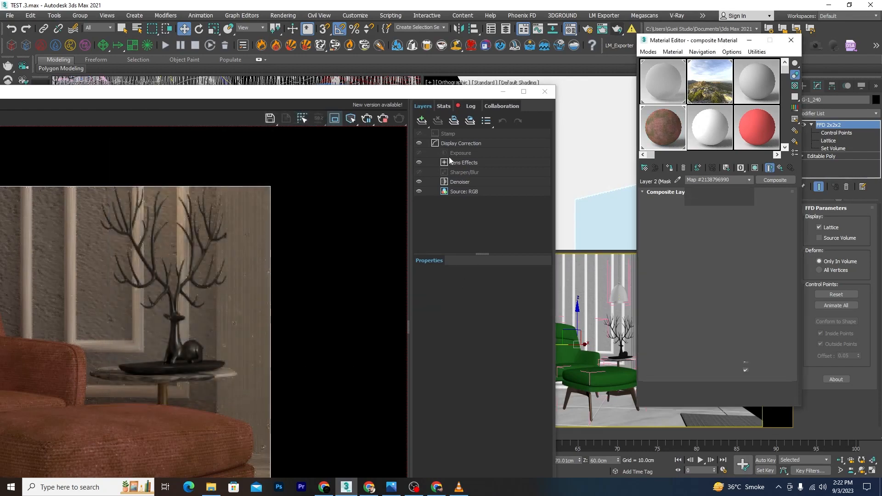
left_click(784, 206)
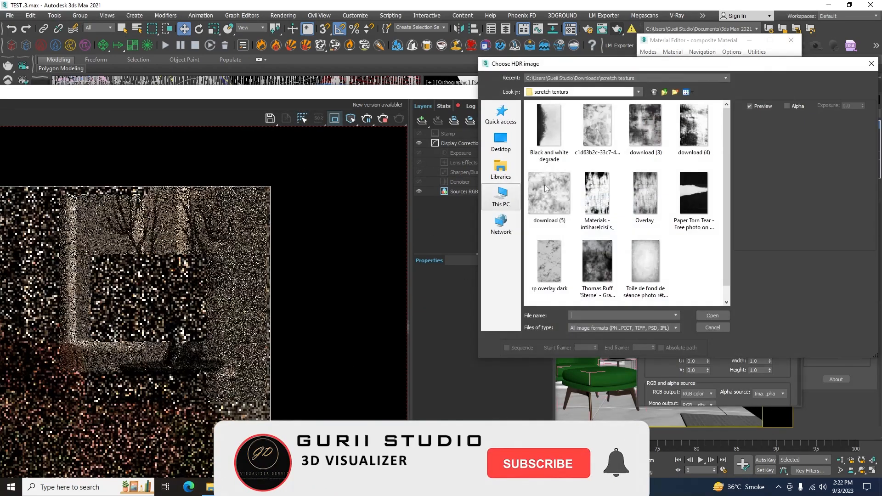
left_click(608, 203)
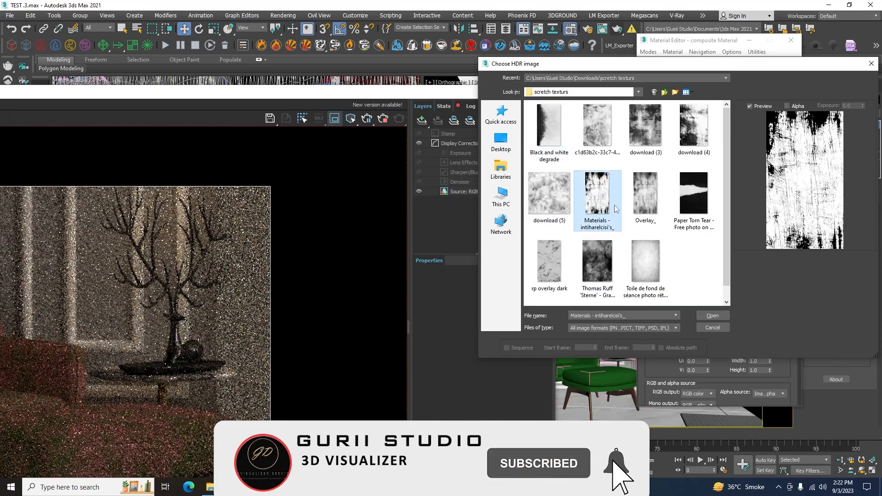
left_click(713, 316)
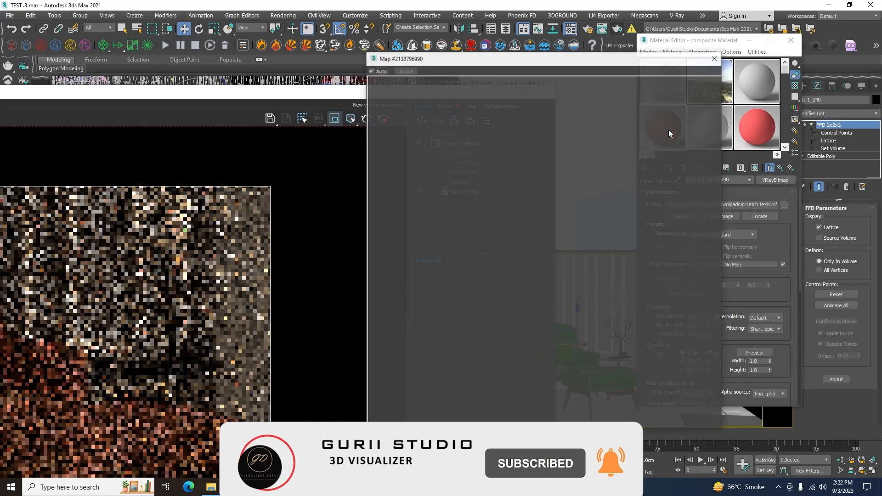
Examine the second mask's effect on the enlarged material preview and on the armchair and footstool in the render
double_click(669, 129)
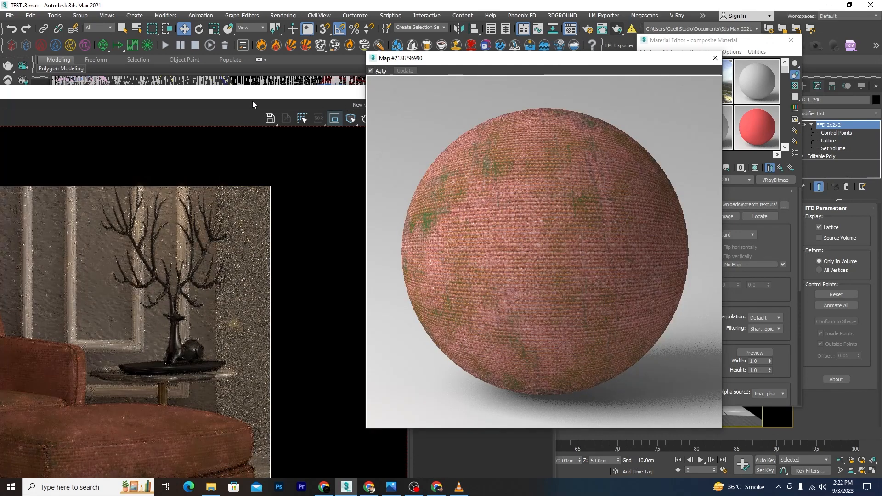
left_click_drag(260, 91, 550, 2)
scroll(365, 363, "up", 1)
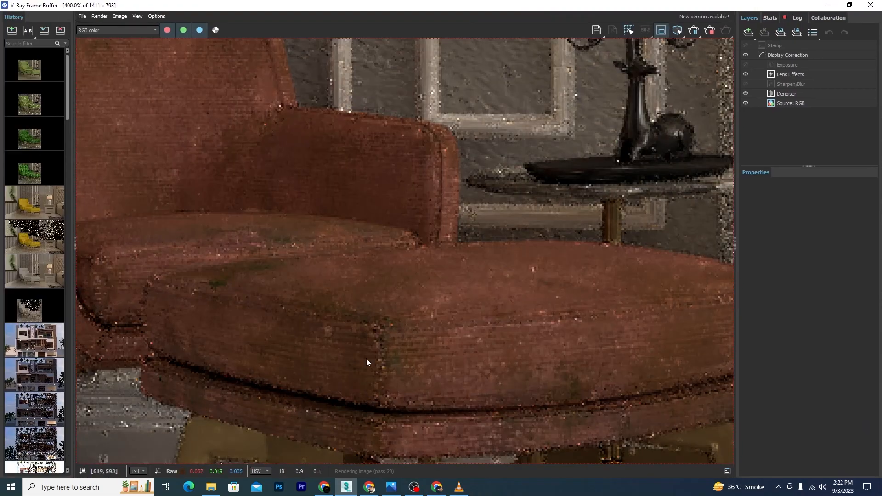
scroll(366, 361, "down", 2)
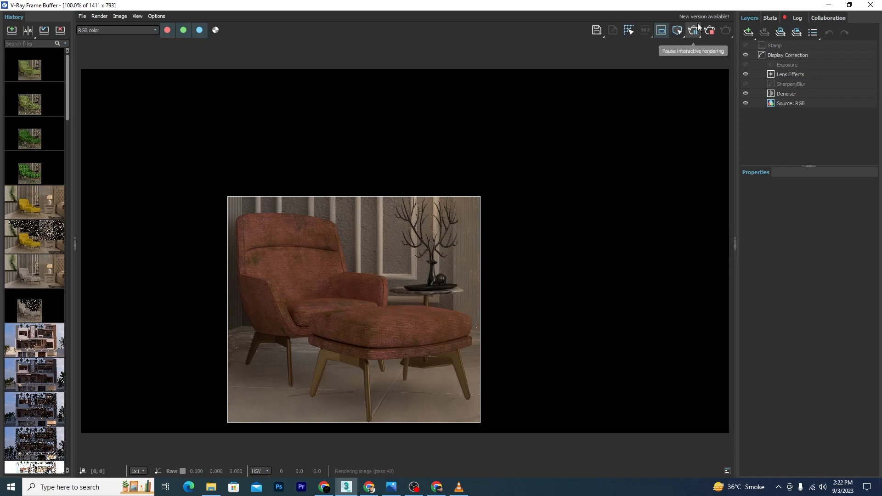
left_click_drag(790, 6, 313, 41)
left_click(715, 58)
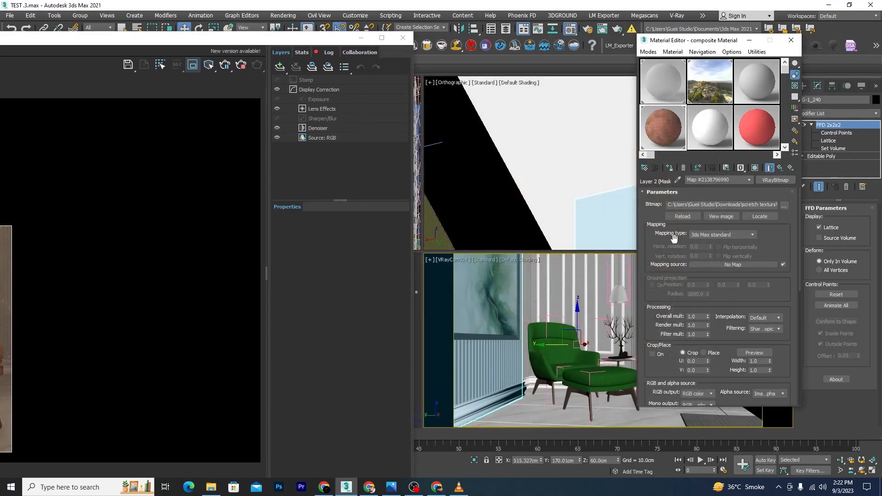
Delete Layer 2 from the Composite map and replace Layer 1's fabric bitmap with a VRayColor map
left_click(779, 168)
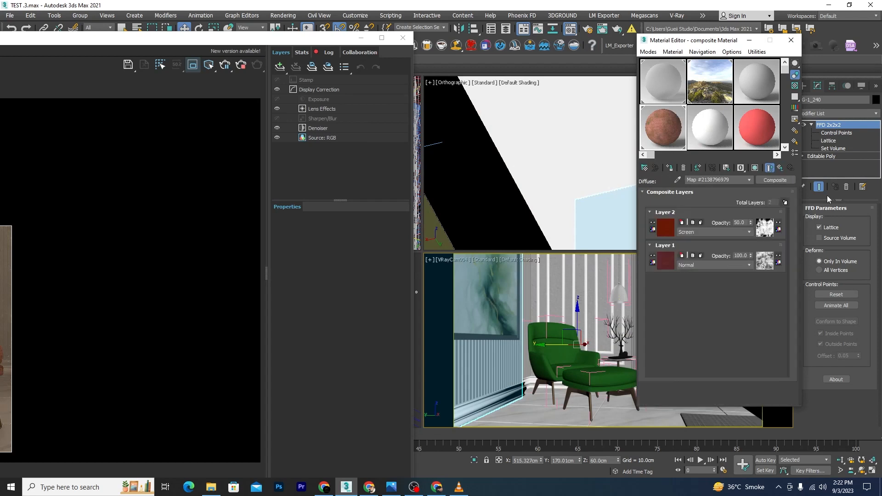
left_click(681, 222)
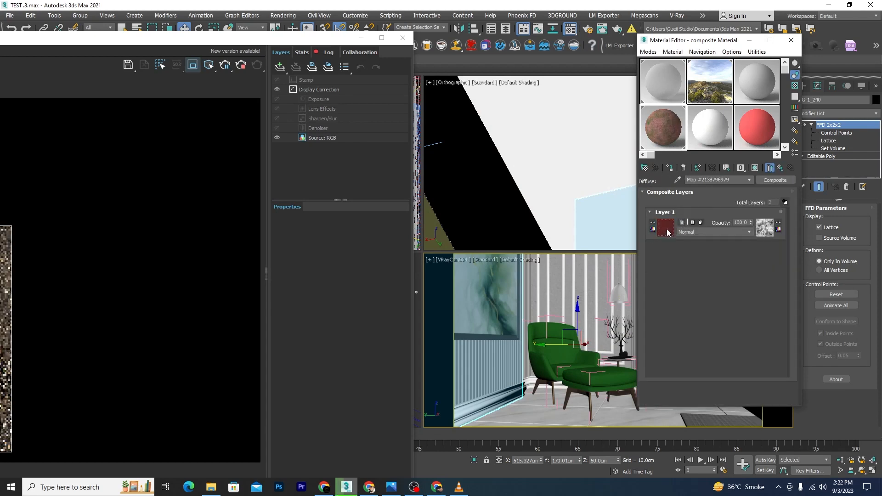
left_click(666, 228)
left_click(781, 181)
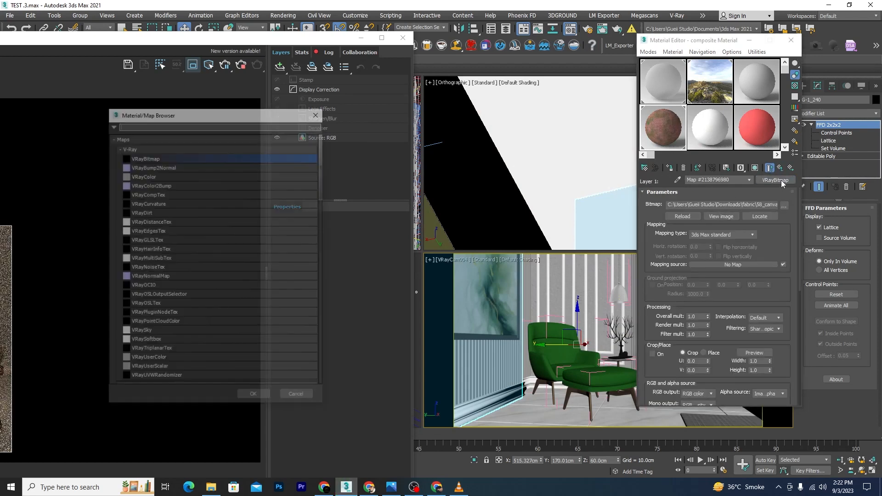
left_click(148, 176)
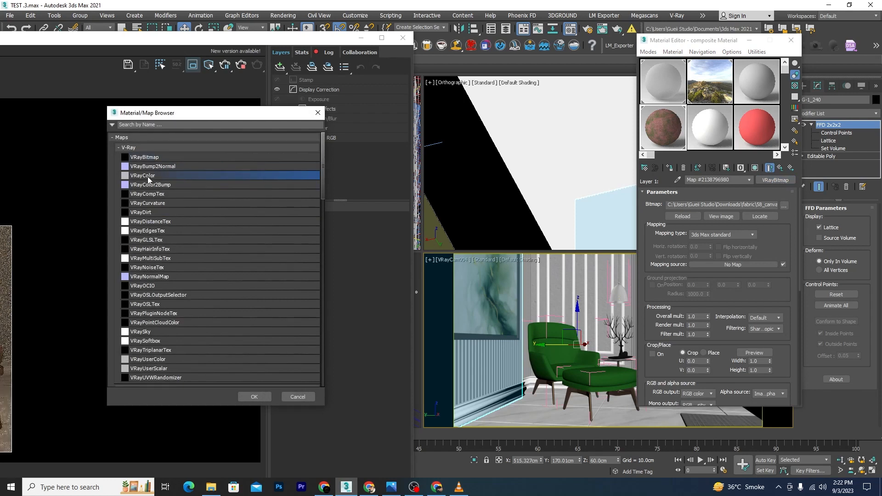
left_click(255, 396)
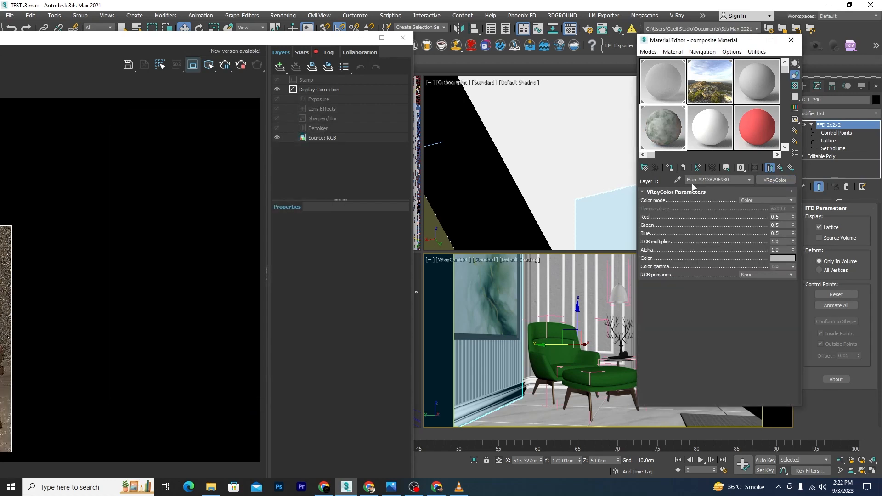
Set Layer 1's VRayColor to a light green with red 120, green 241 and blue 92
left_click(782, 258)
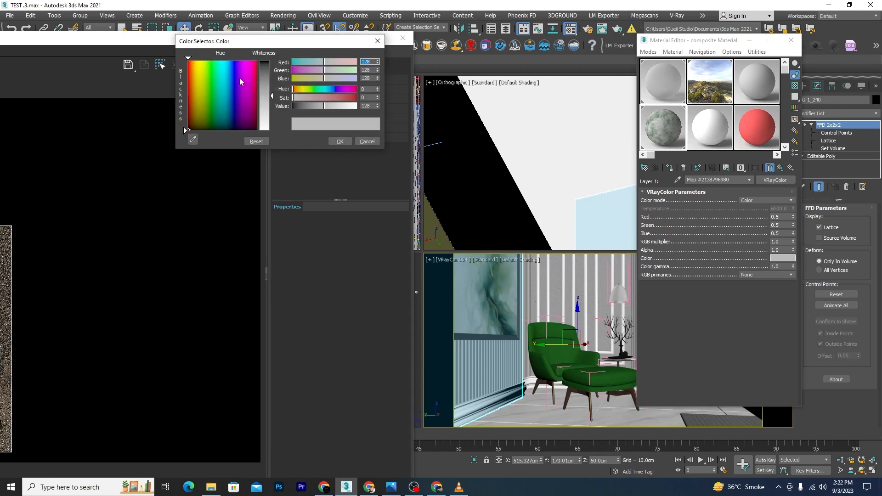
left_click(189, 60)
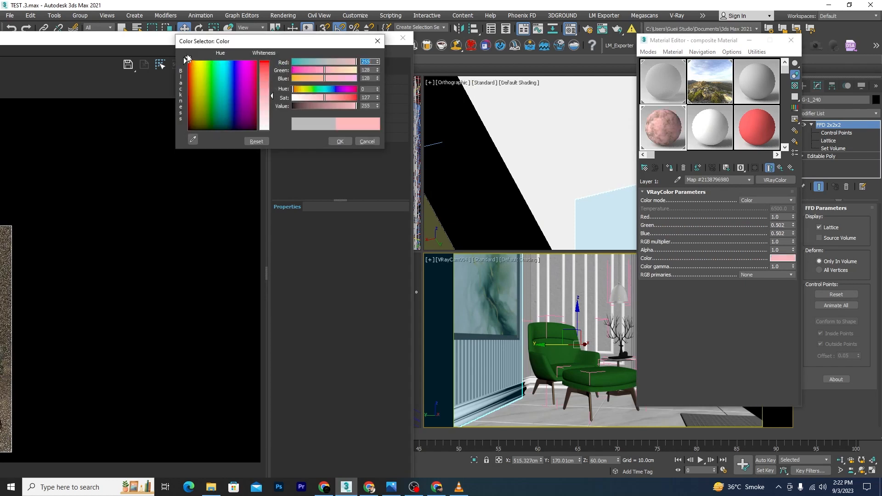
left_click(200, 60)
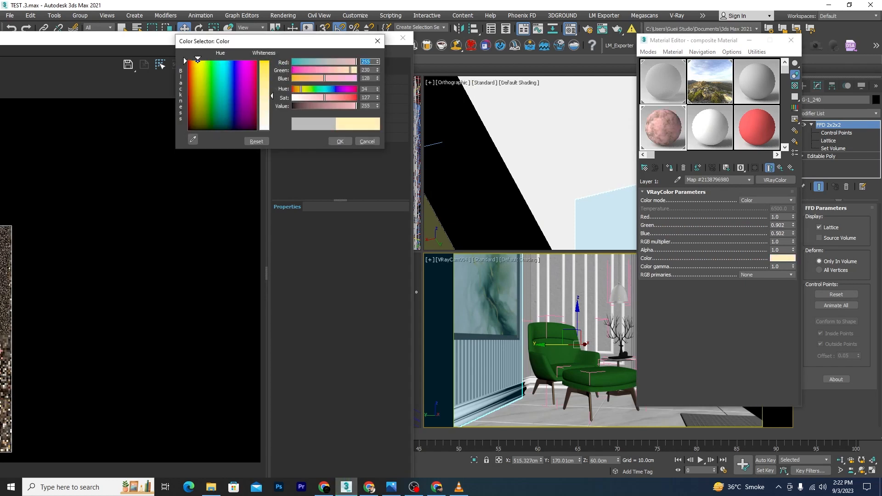
left_click(209, 59)
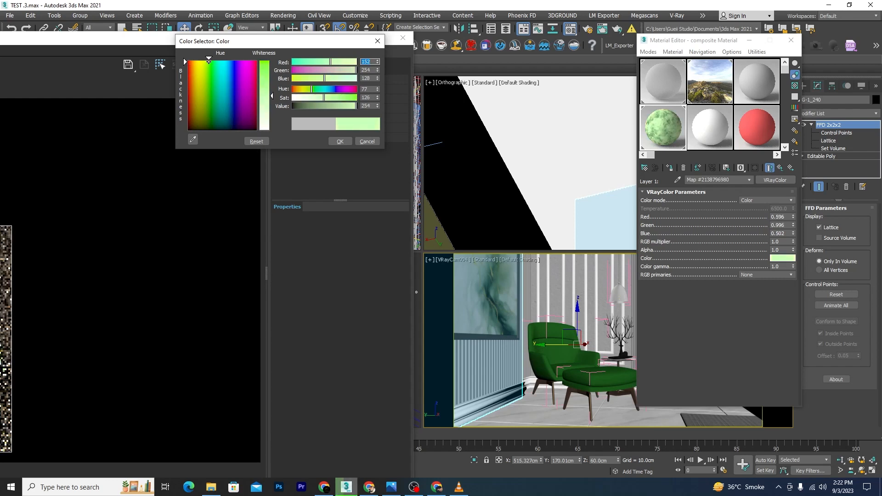
left_click_drag(185, 61, 185, 67)
left_click_drag(272, 96, 272, 87)
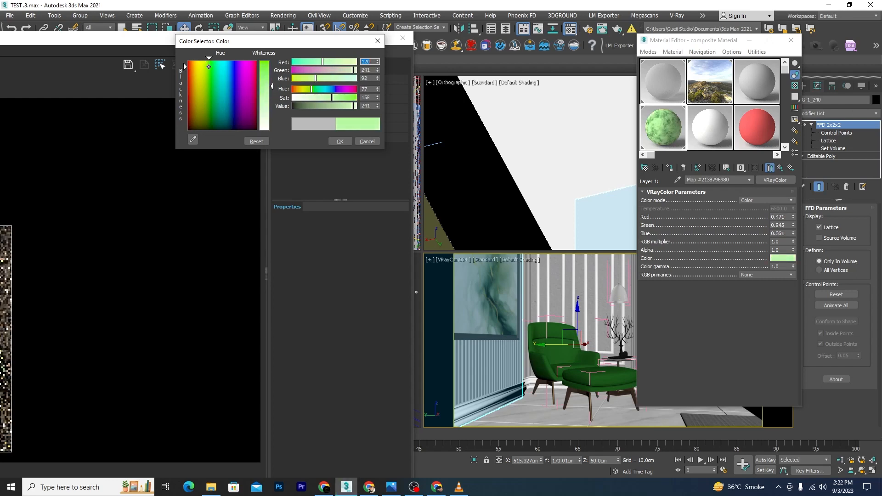
left_click(340, 141)
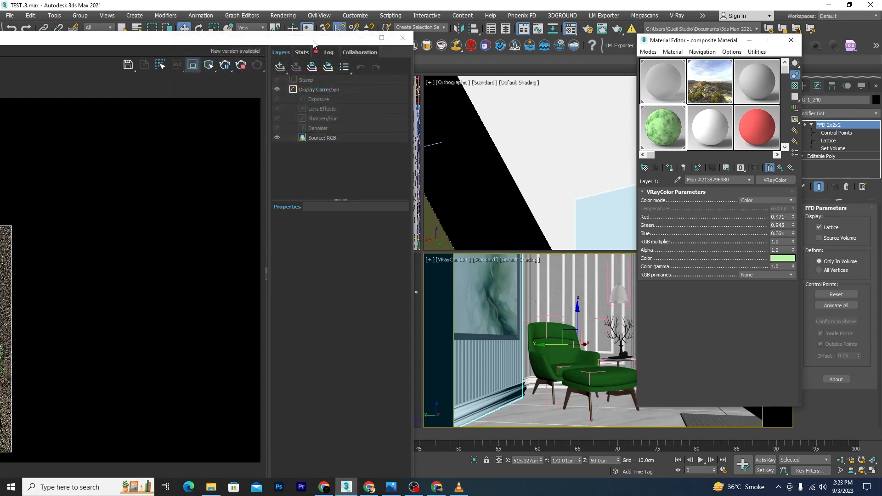
Examine the green armchair and footstool in the render, together with Layer 1's mask bitmap and Composite layer settings
double_click(313, 41)
scroll(398, 331, "up", 3)
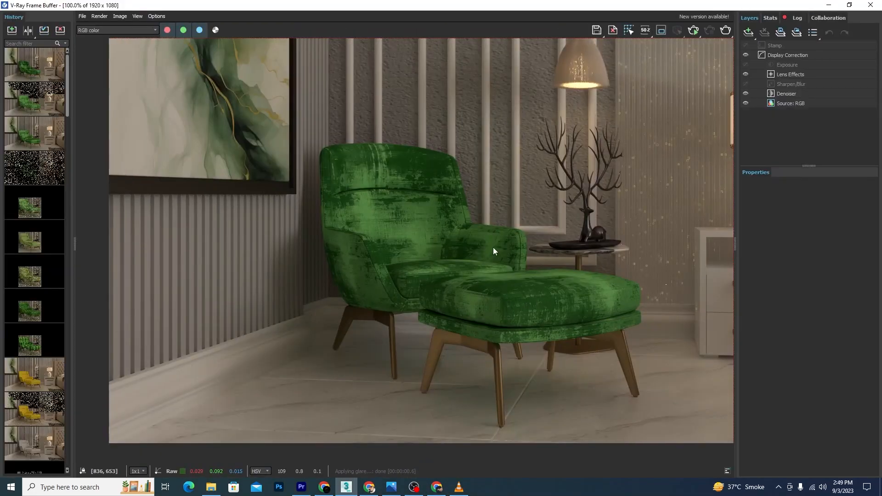
left_click_drag(404, 5, 379, 31)
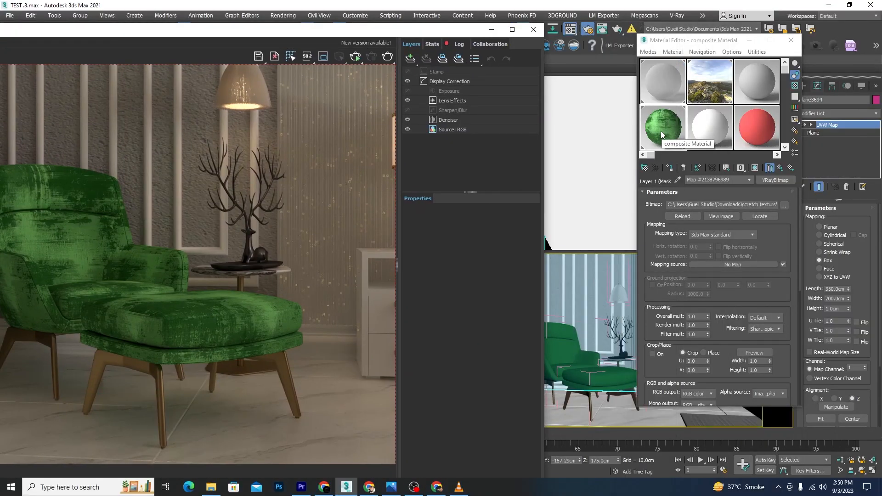
left_click(777, 204)
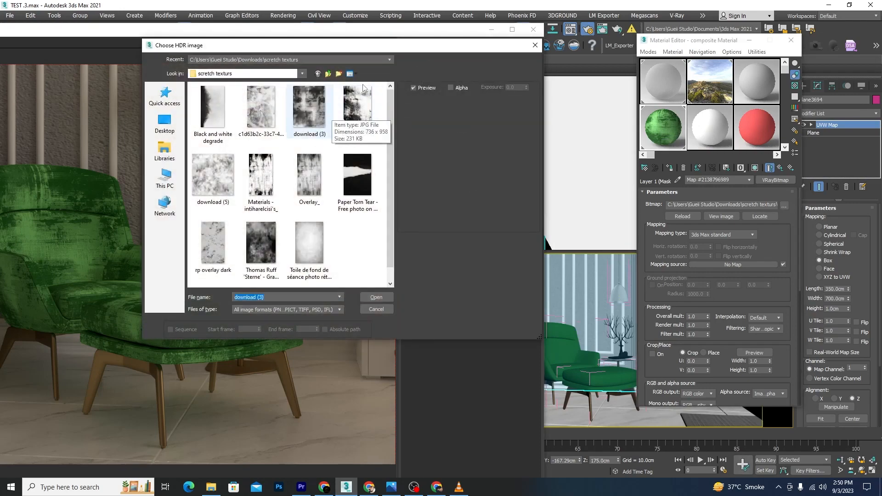
left_click(534, 45)
left_click(780, 168)
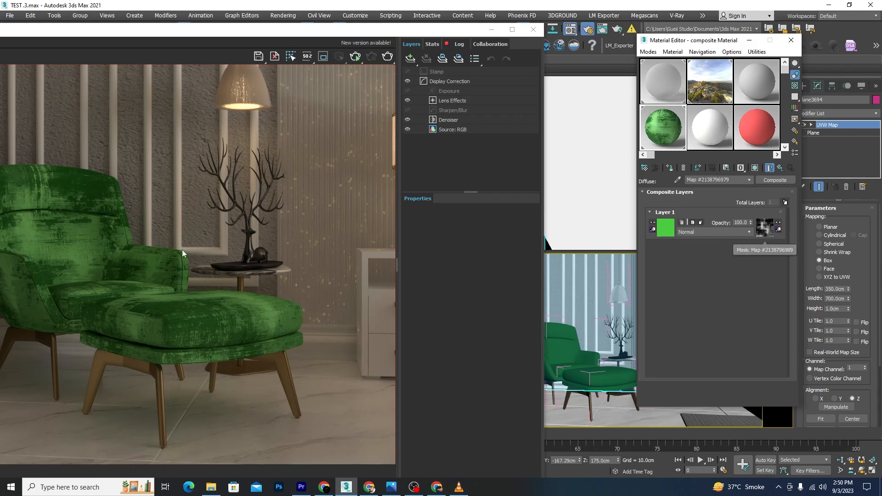
left_click_drag(306, 31, 513, 4)
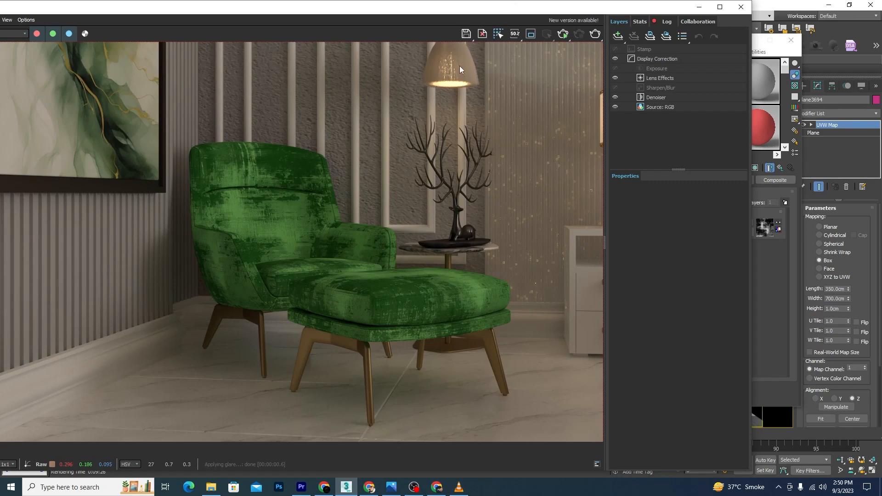